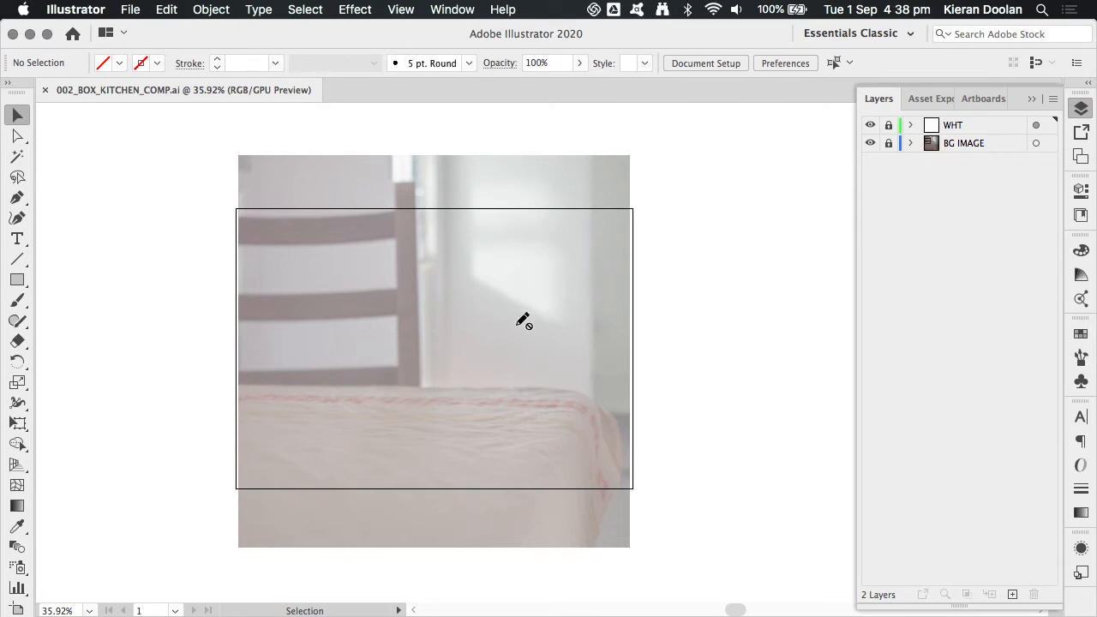
- Hide the WHT layer to examine the background photo at full strength, and show the layer again
left_click(870, 126)
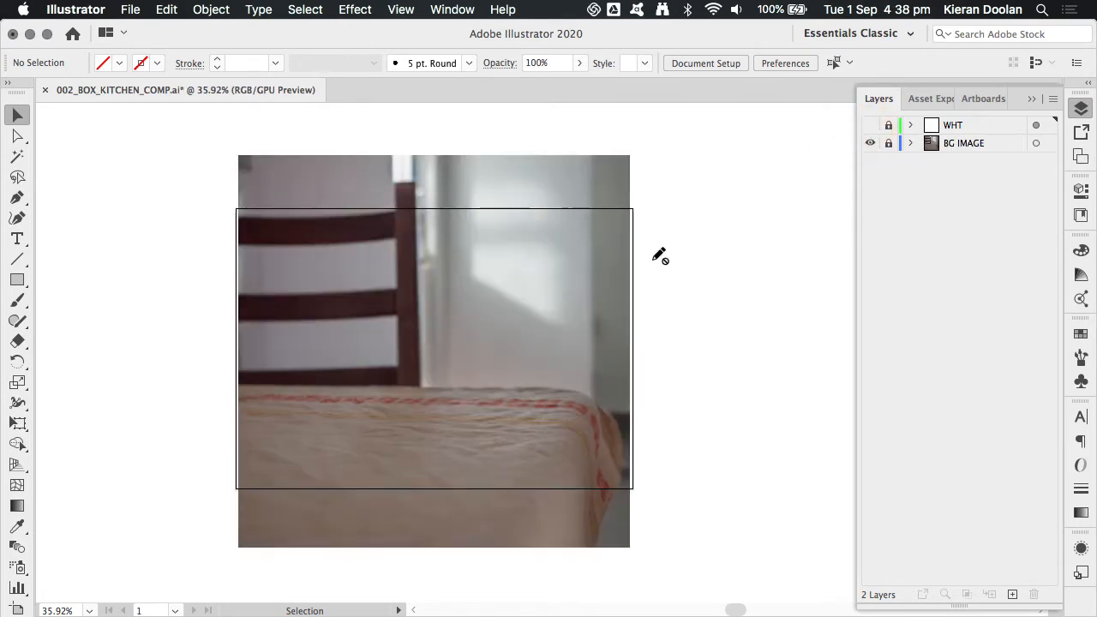
left_click(870, 126)
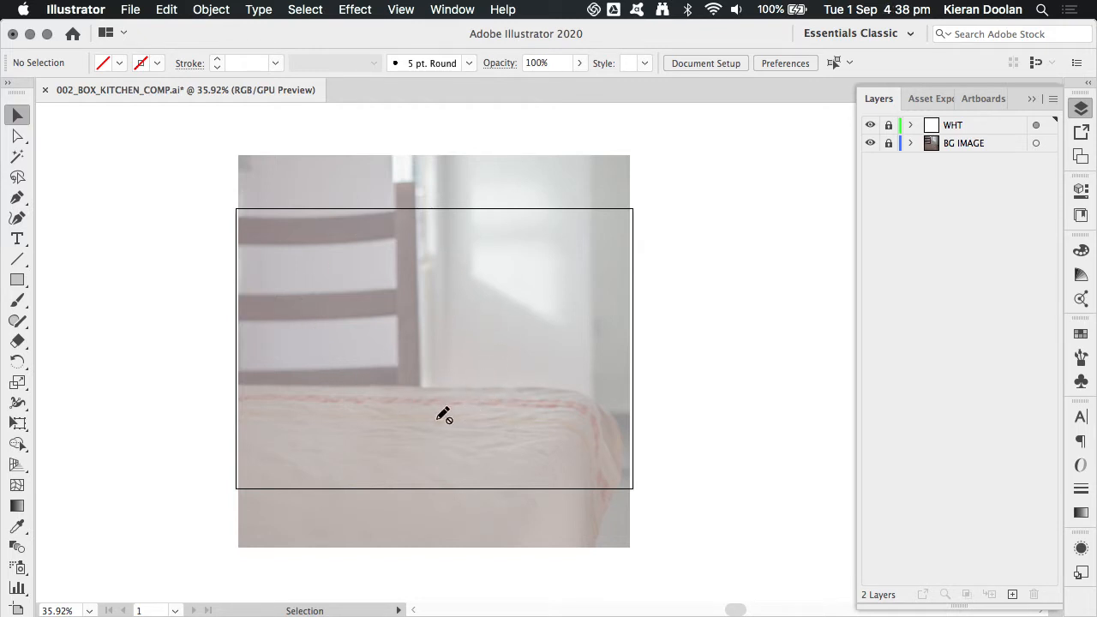
- Show the two-point perspective grid with the [2P-Normal View] preset and activate the Perspective Grid tool
left_click(402, 10)
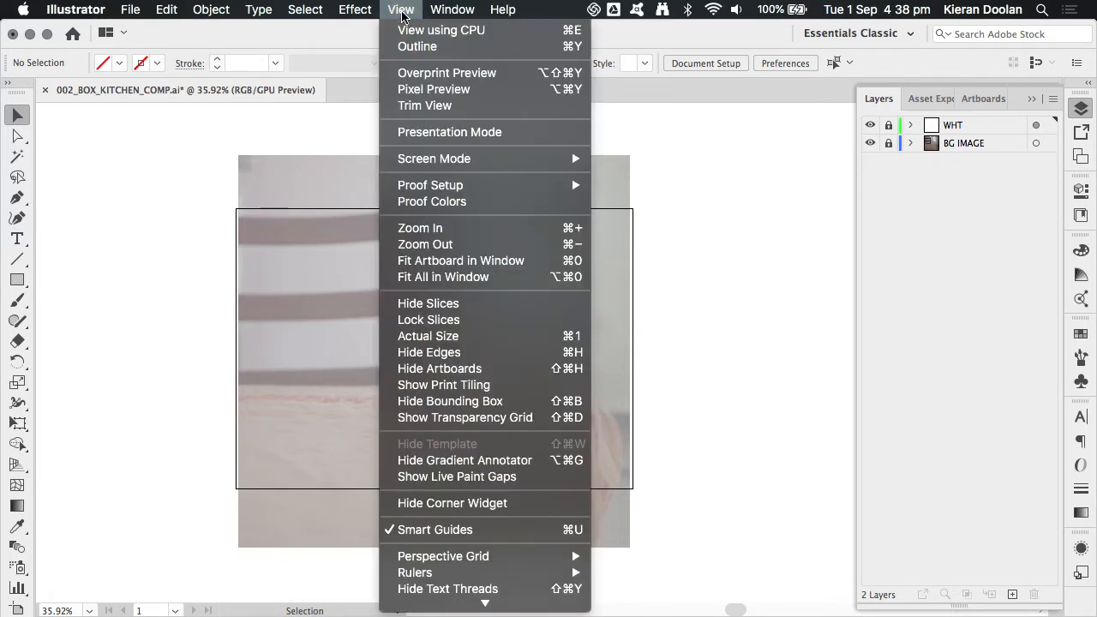
mouse_move(429, 559)
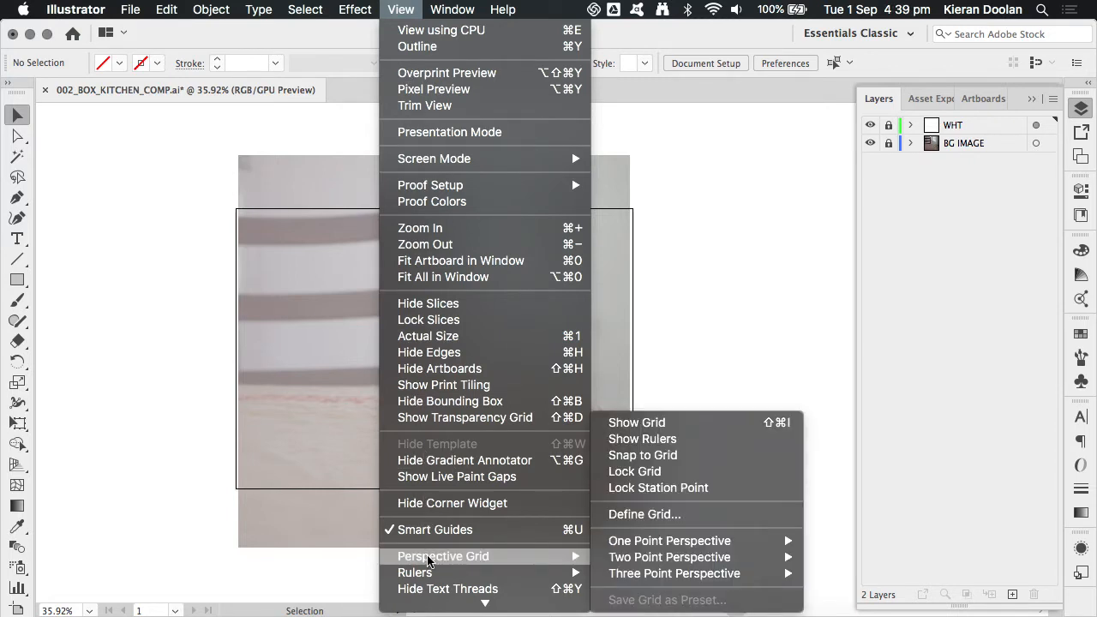
mouse_move(643, 559)
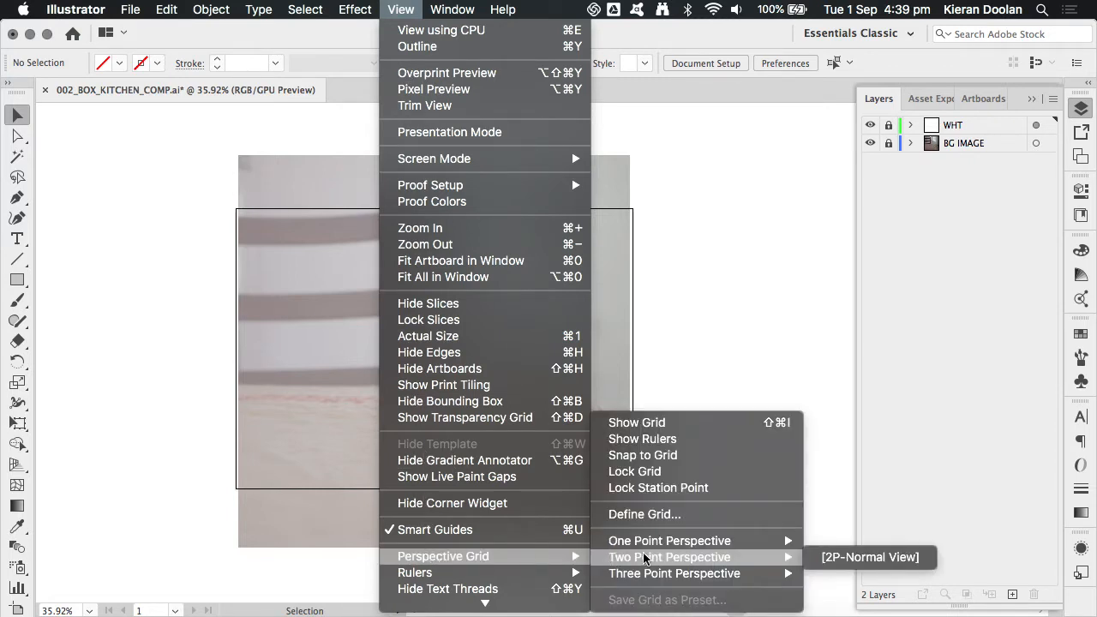
left_click(862, 558)
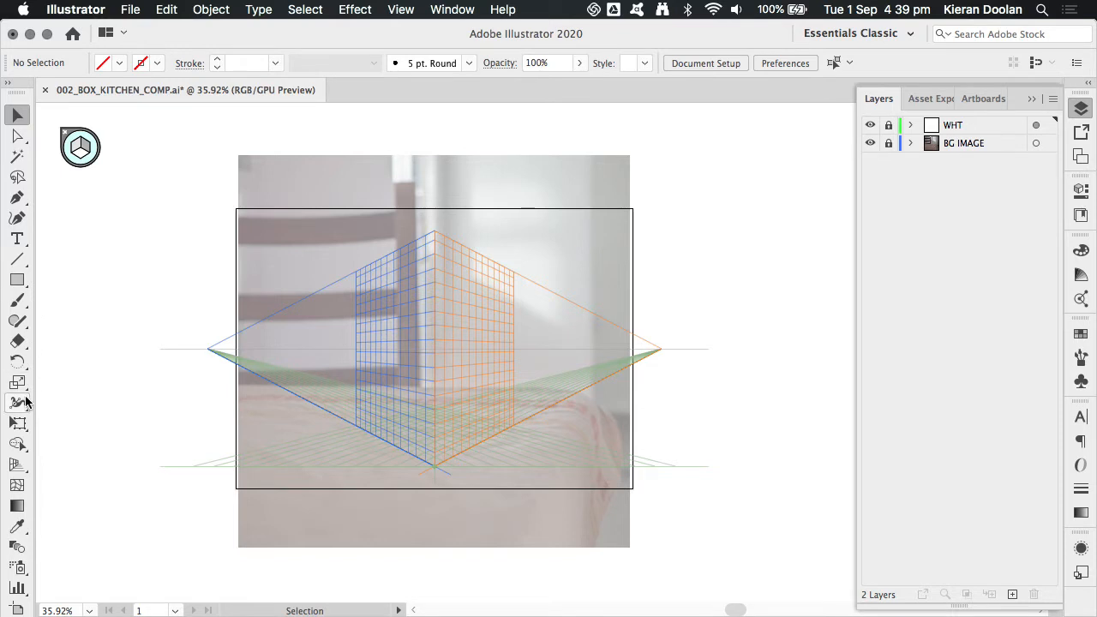
left_click(17, 465)
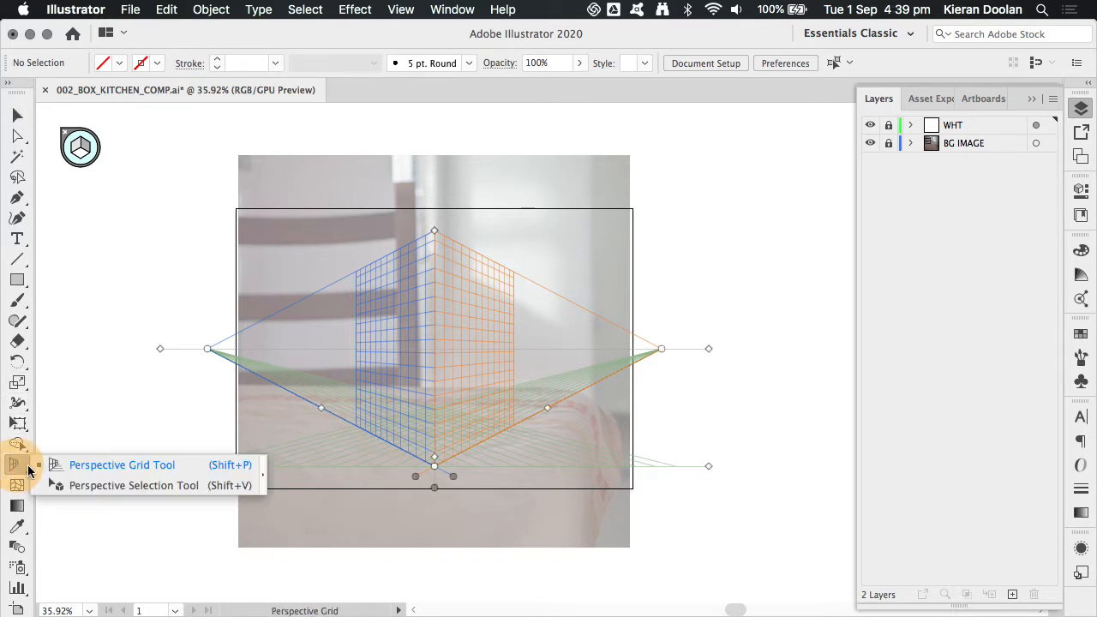
left_click(106, 465)
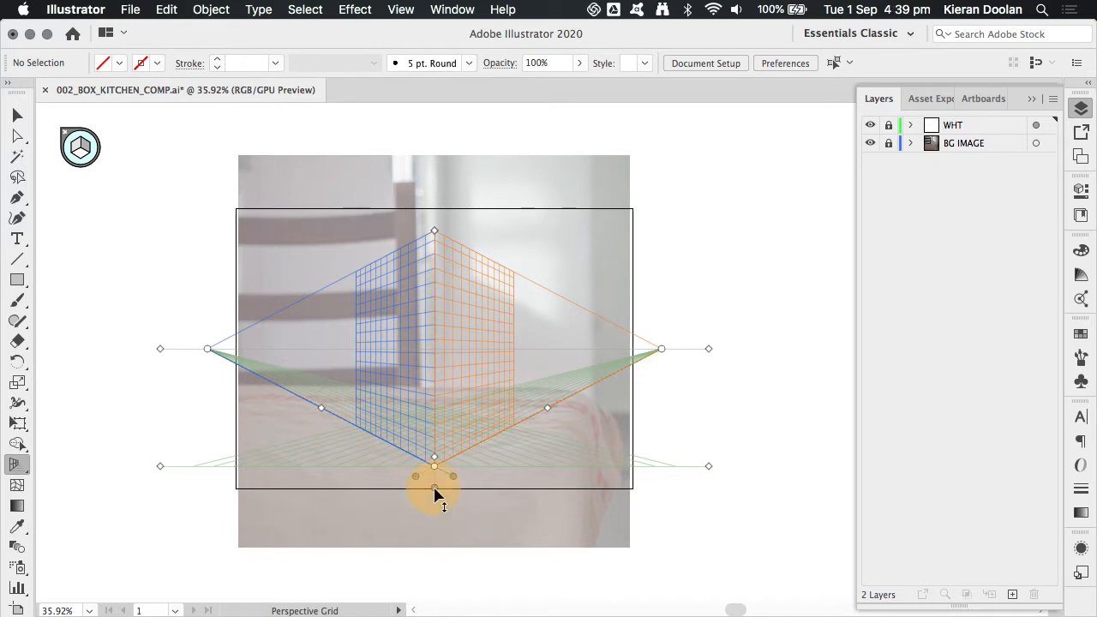
- Try adjusting the horizontal plane's height, moving the whole grid slightly and sliding the side planes across each other
left_click_drag(435, 494, 435, 472)
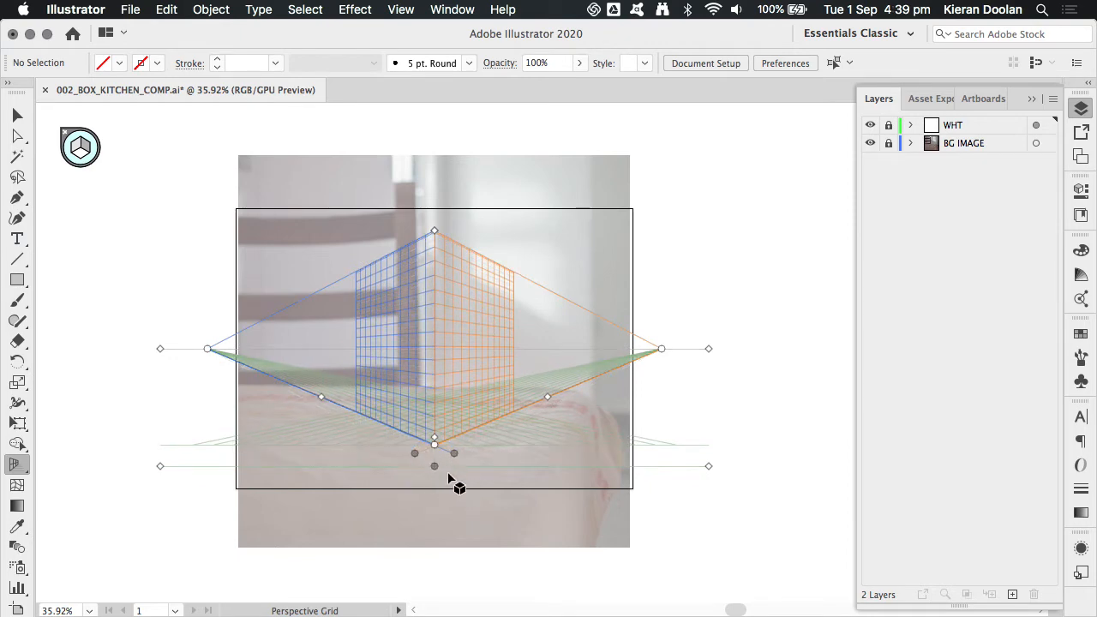
mouse_move(436, 468)
left_mouse_down()
mouse_move(437, 386)
mouse_move(435, 478)
left_mouse_up()
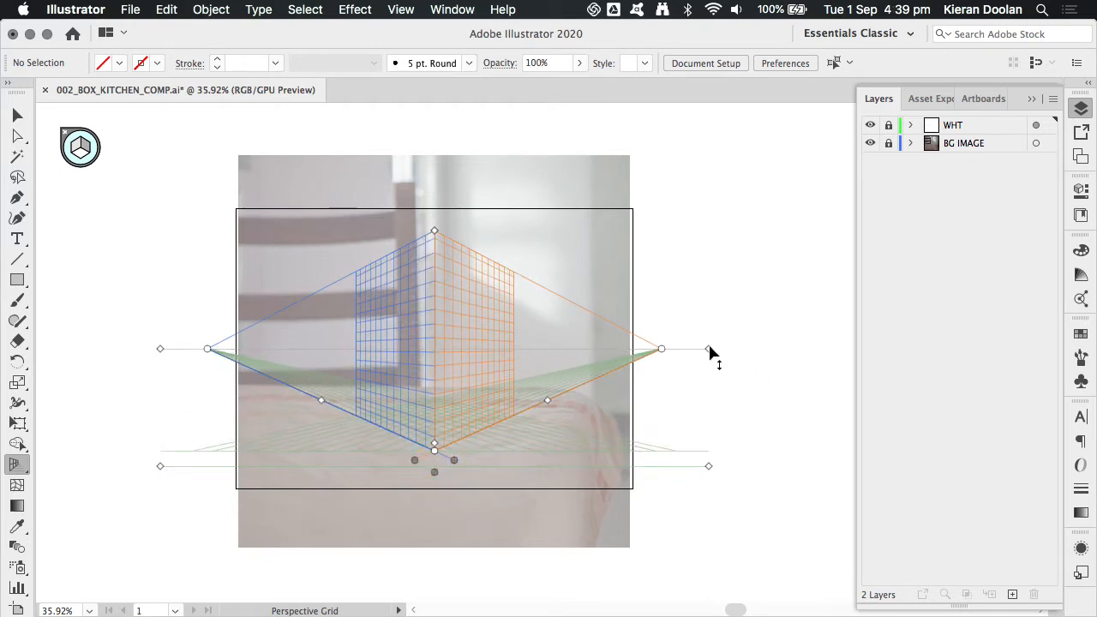
mouse_move(709, 352)
left_mouse_down()
mouse_move(710, 379)
mouse_move(706, 319)
mouse_move(708, 372)
mouse_move(701, 319)
mouse_move(702, 350)
left_mouse_up()
mouse_move(708, 468)
left_mouse_down()
mouse_move(678, 414)
mouse_move(688, 455)
mouse_move(710, 475)
left_mouse_up()
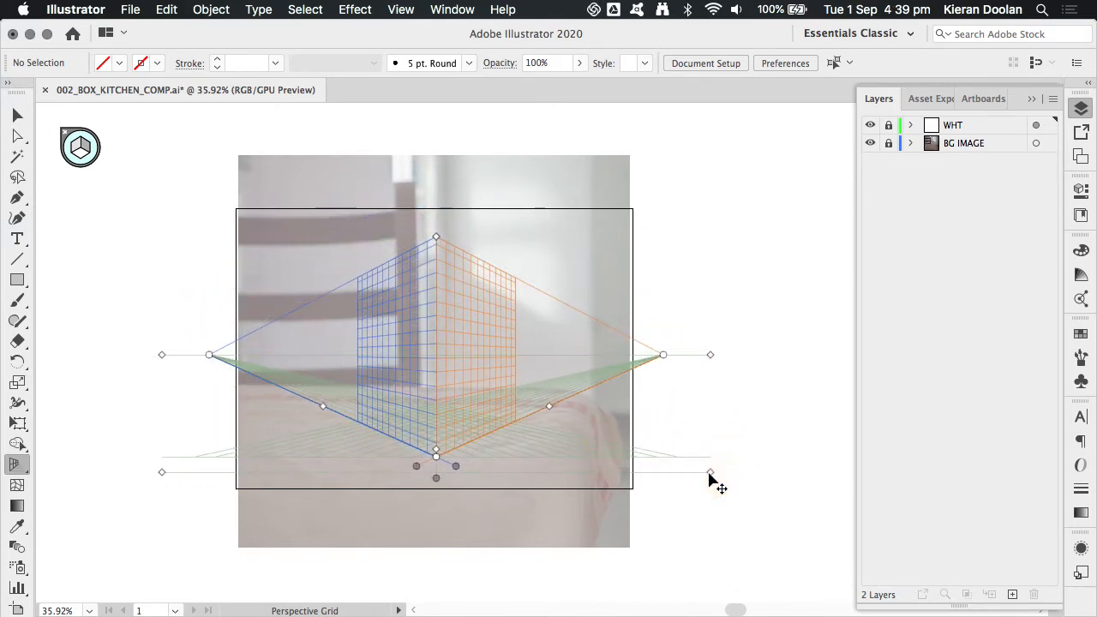
left_click_drag(455, 467, 378, 482)
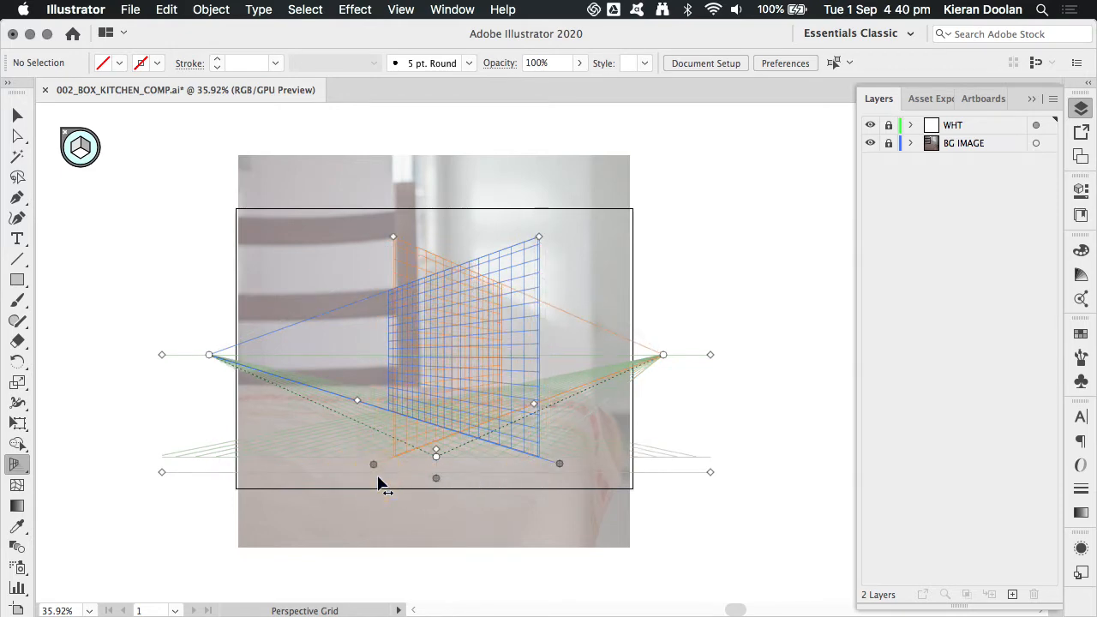
- Reset the perspective grid to the two-point [2P-Normal View] preset
left_click(401, 9)
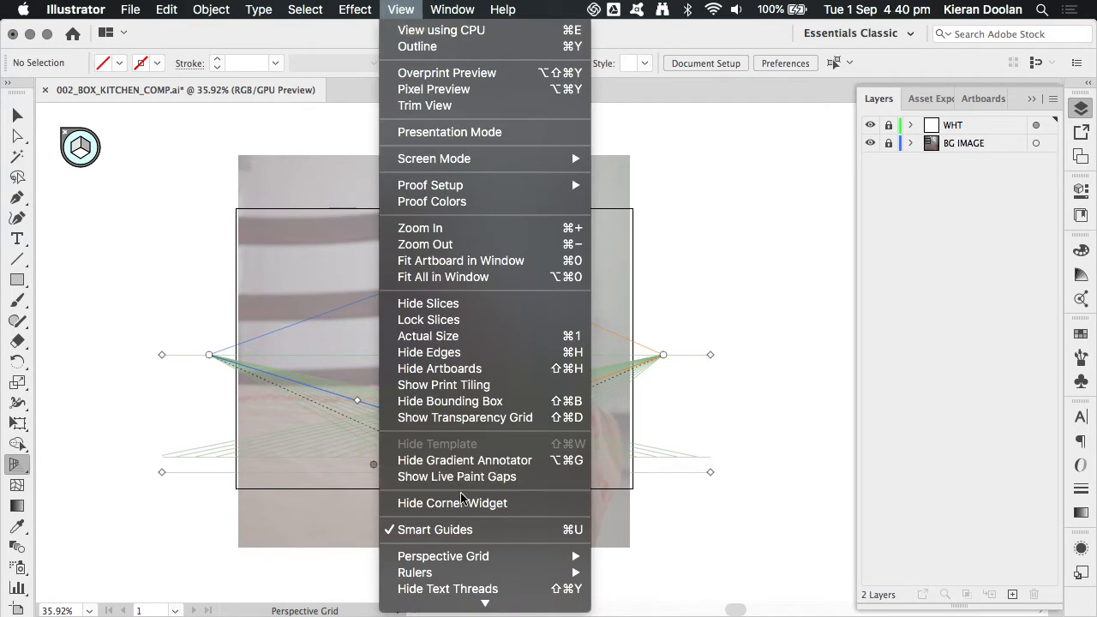
mouse_move(461, 562)
mouse_move(648, 561)
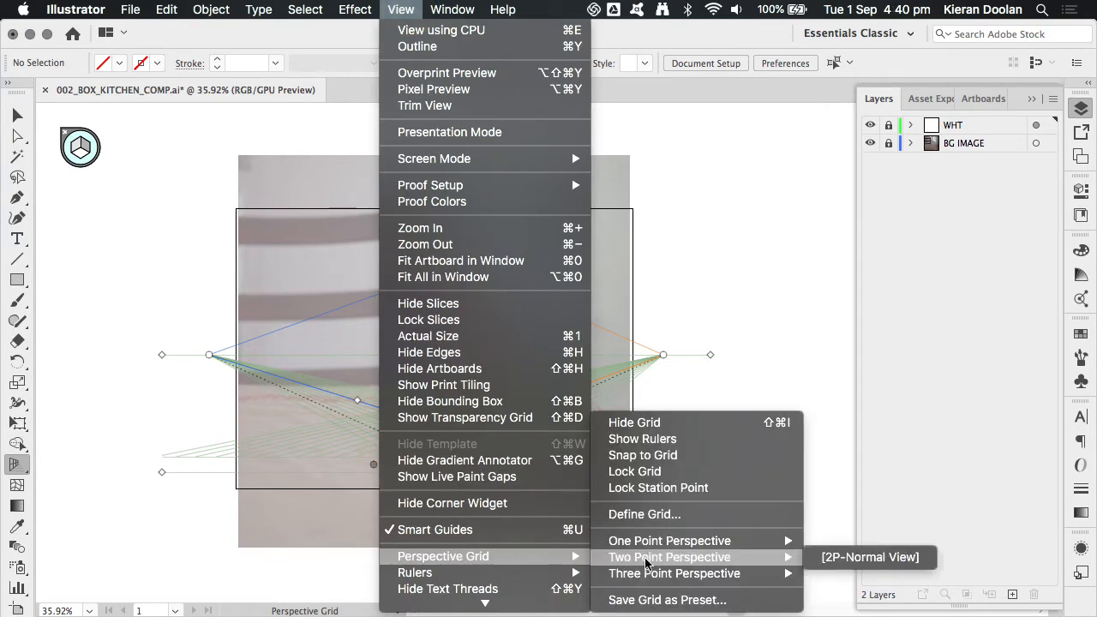
left_click(853, 559)
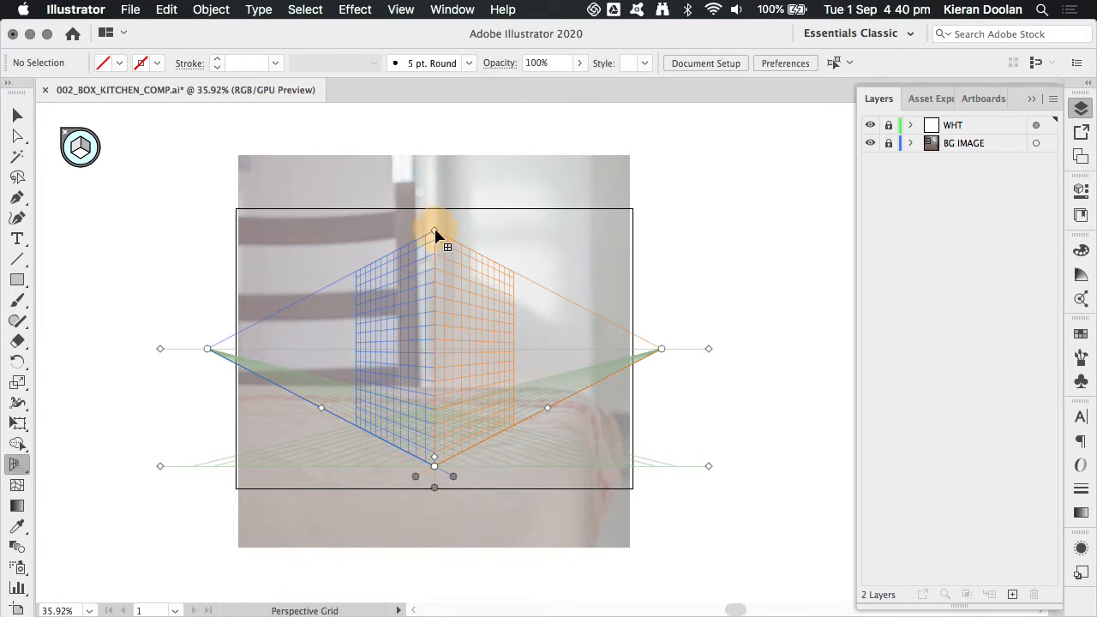
- Try lowering the perspective grid's height, moving its origin and changing its cell size and side-plane extents
left_click_drag(435, 233, 434, 271)
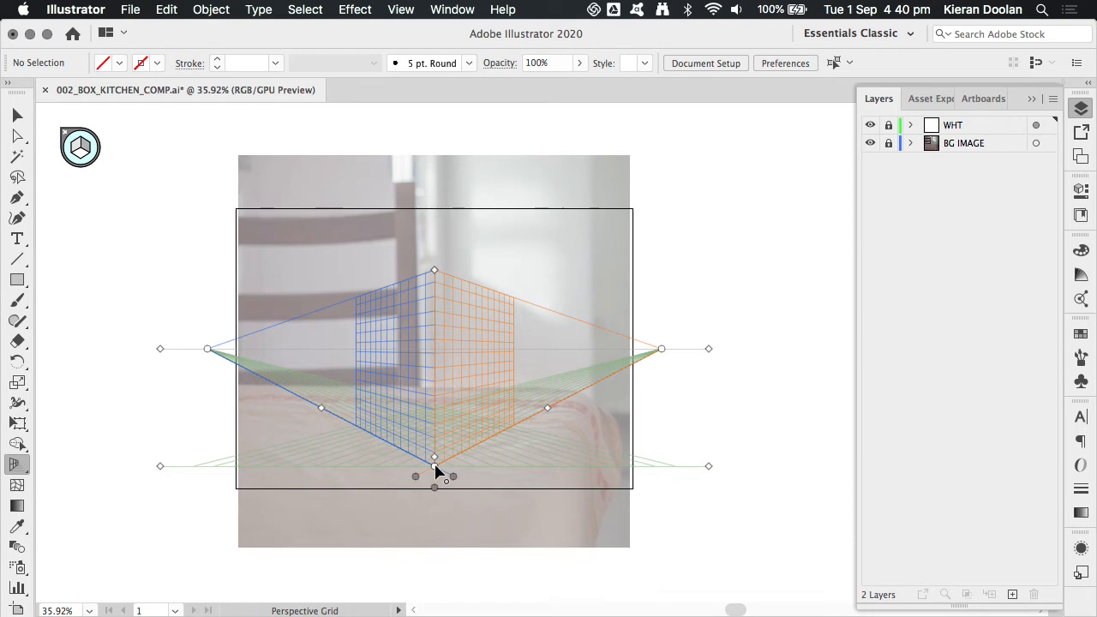
left_click_drag(435, 488, 508, 396)
left_click_drag(341, 433, 365, 451)
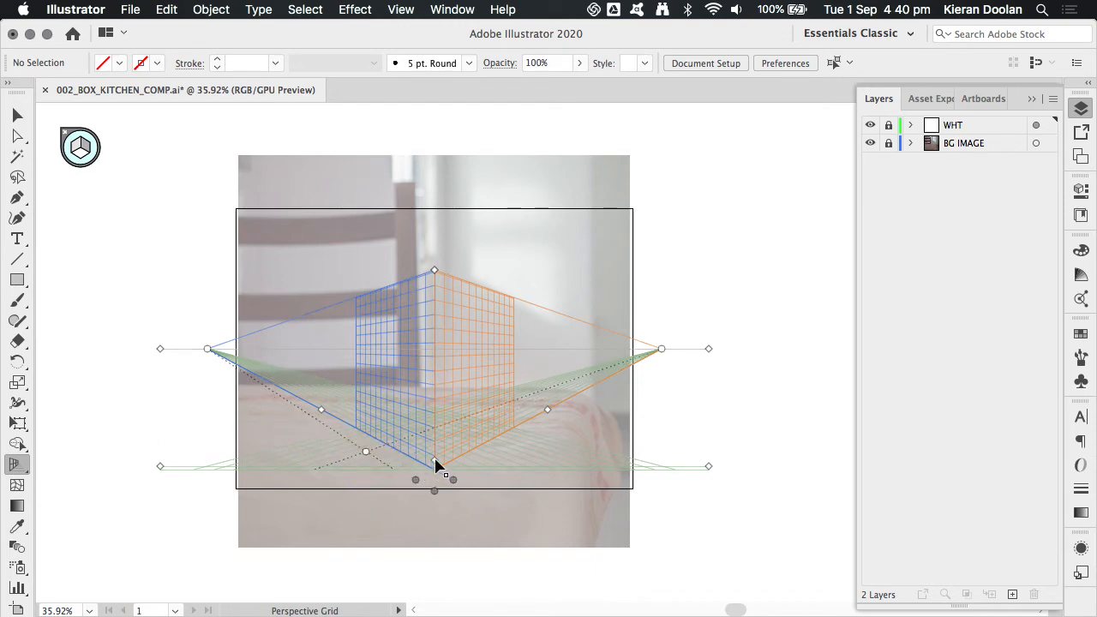
mouse_move(435, 464)
left_mouse_down()
mouse_move(436, 424)
mouse_move(430, 454)
left_mouse_up()
mouse_move(549, 414)
left_mouse_down()
mouse_move(495, 441)
mouse_move(549, 421)
mouse_move(541, 413)
left_mouse_up()
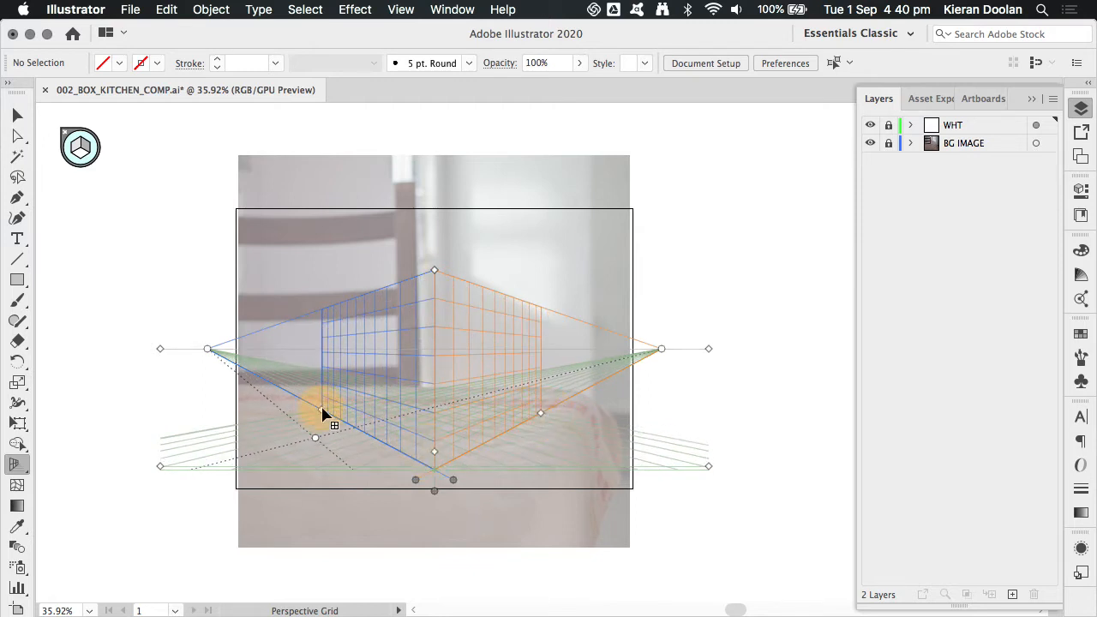
left_click_drag(322, 413, 370, 426)
- Try moving the whole grid, raising the horizon line and shifting the left and right vanishing points individually
mouse_move(159, 470)
left_mouse_down()
mouse_move(198, 478)
mouse_move(123, 451)
mouse_move(169, 465)
left_mouse_up()
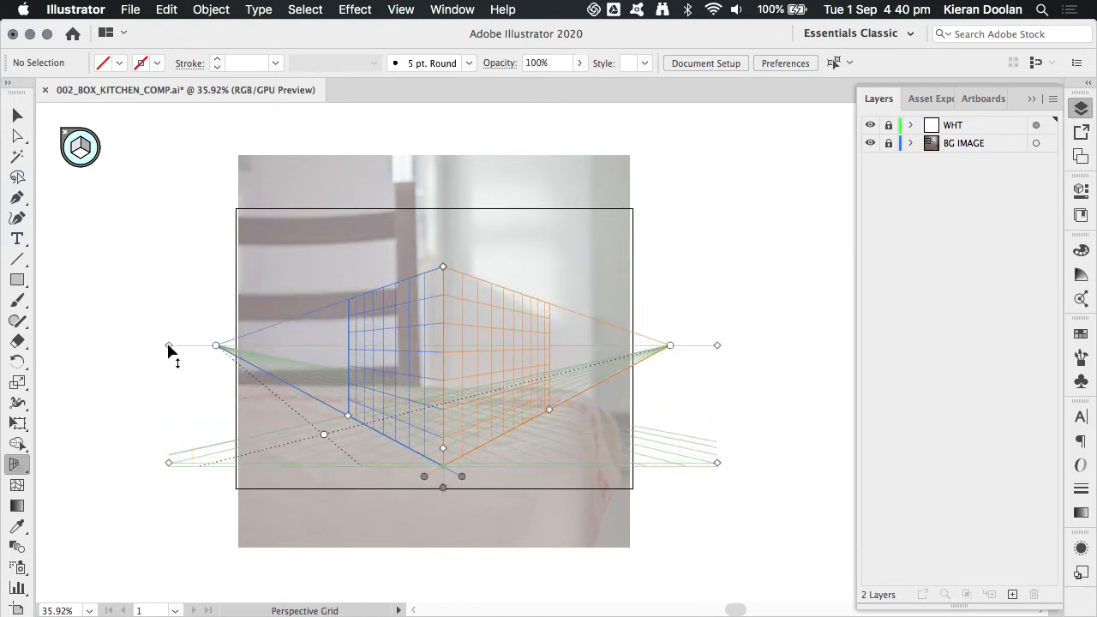
left_click_drag(168, 348, 148, 339)
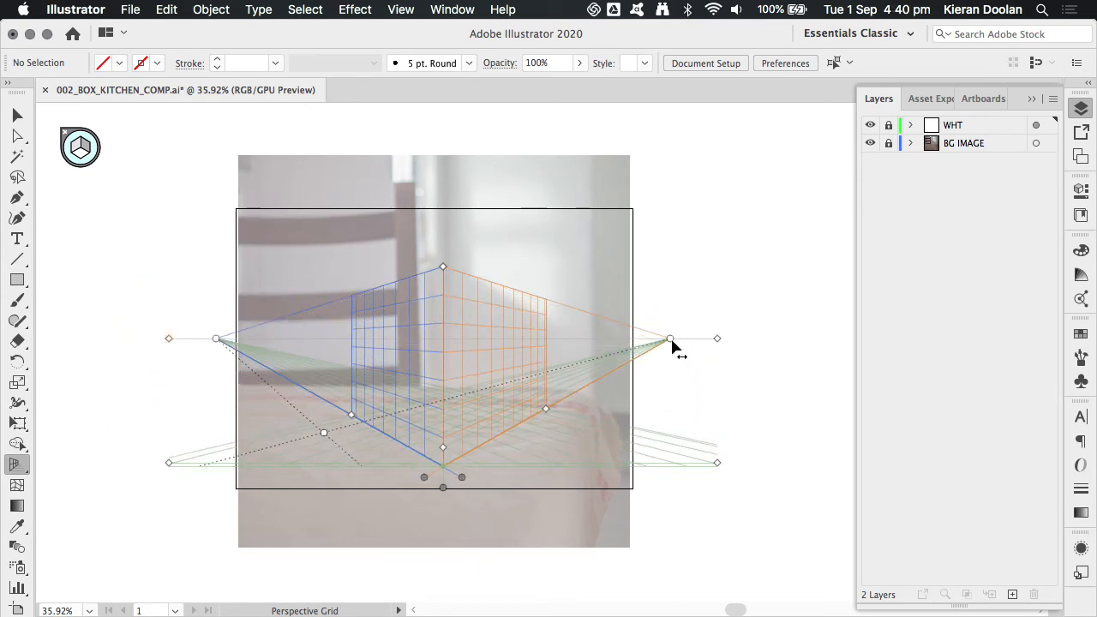
left_click_drag(671, 343, 644, 371)
left_click_drag(224, 341, 321, 331)
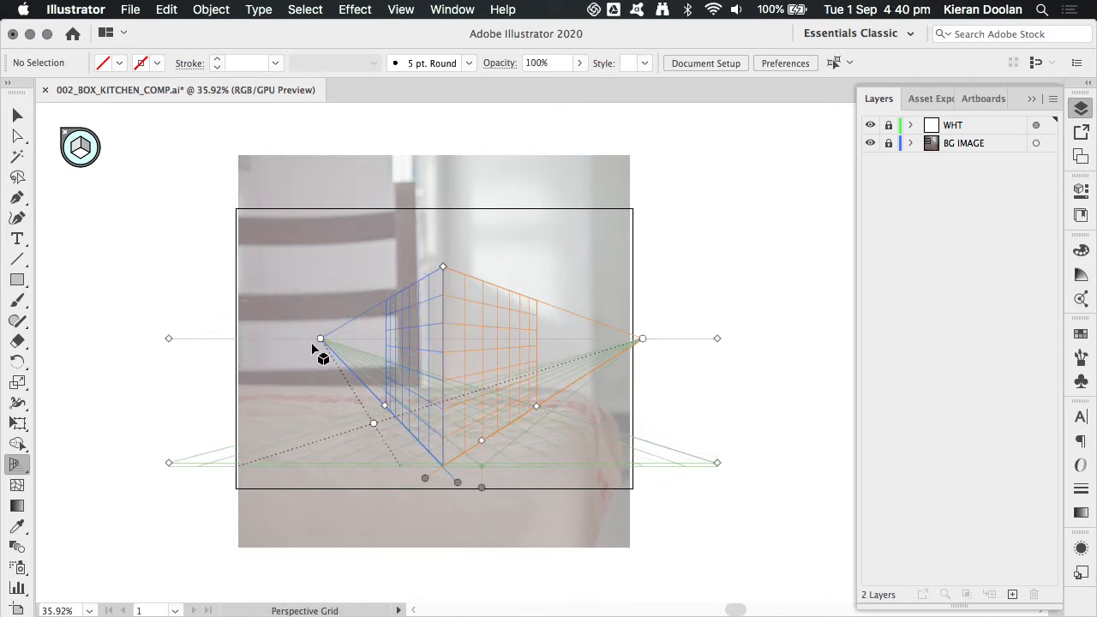
left_click_drag(321, 341, 115, 340)
left_click_drag(642, 340, 554, 341)
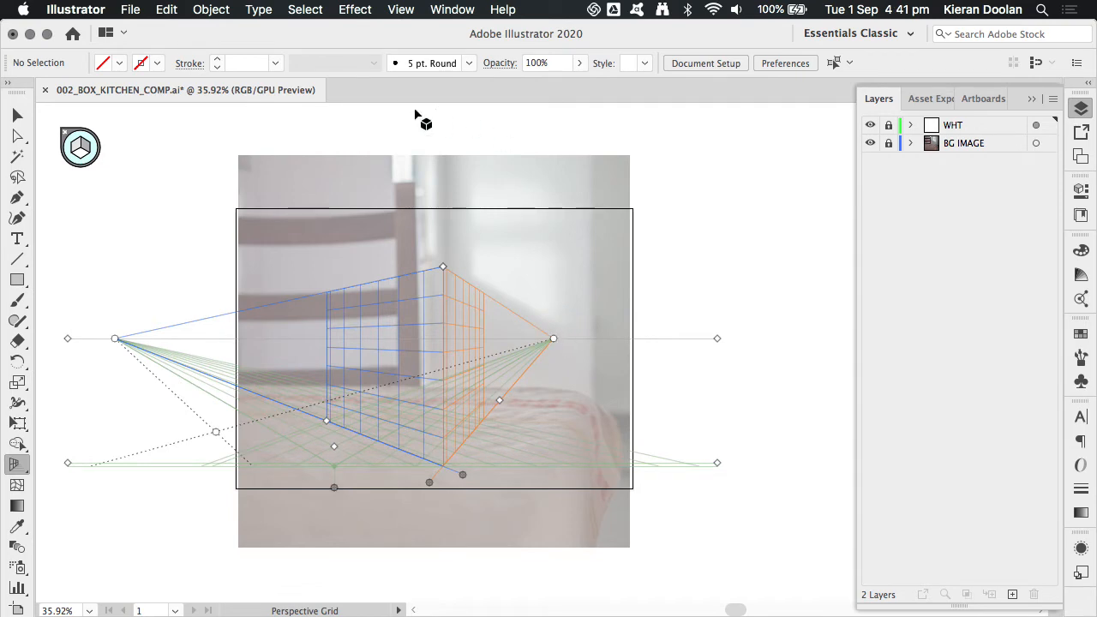
- Restore the default two-point [2P-Normal View] grid to discard the vanishing point and extent changes
left_click(412, 8)
mouse_move(449, 568)
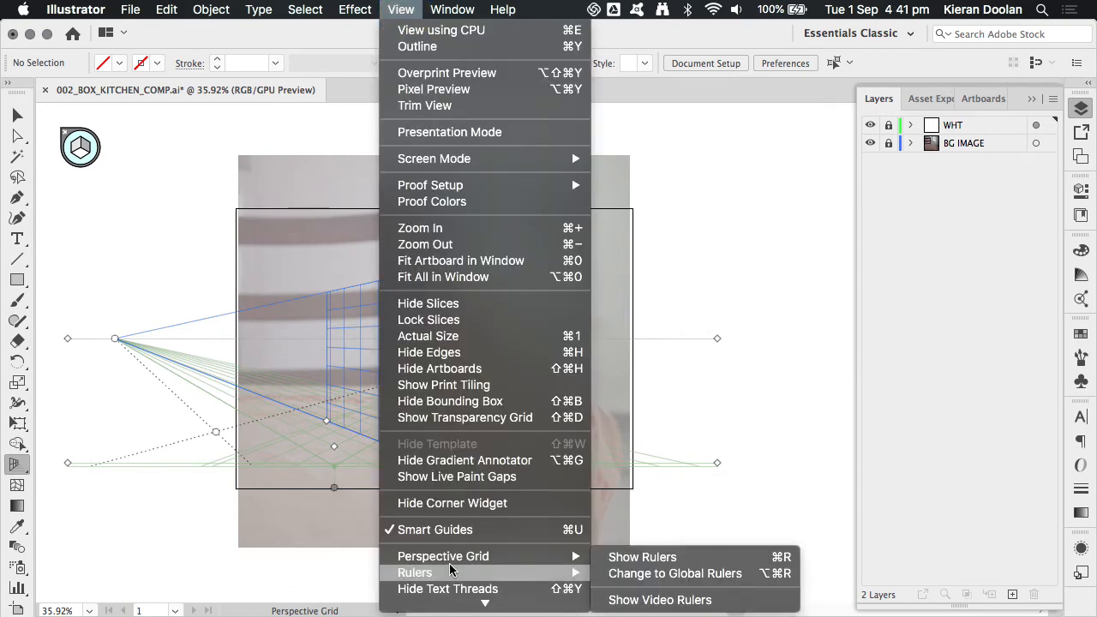
mouse_move(754, 557)
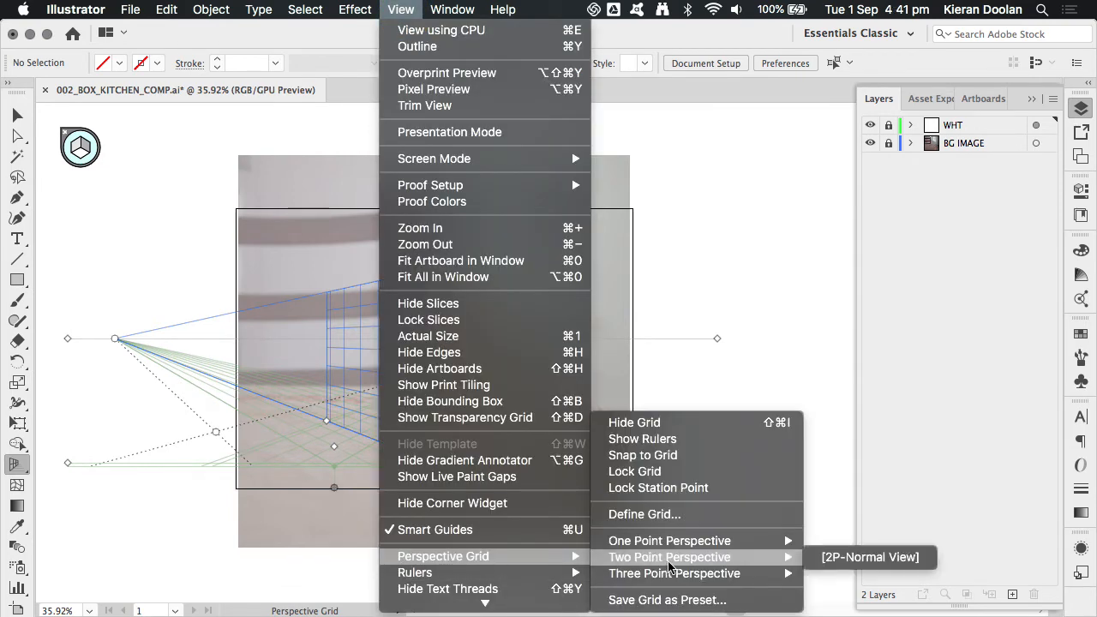
left_click(862, 559)
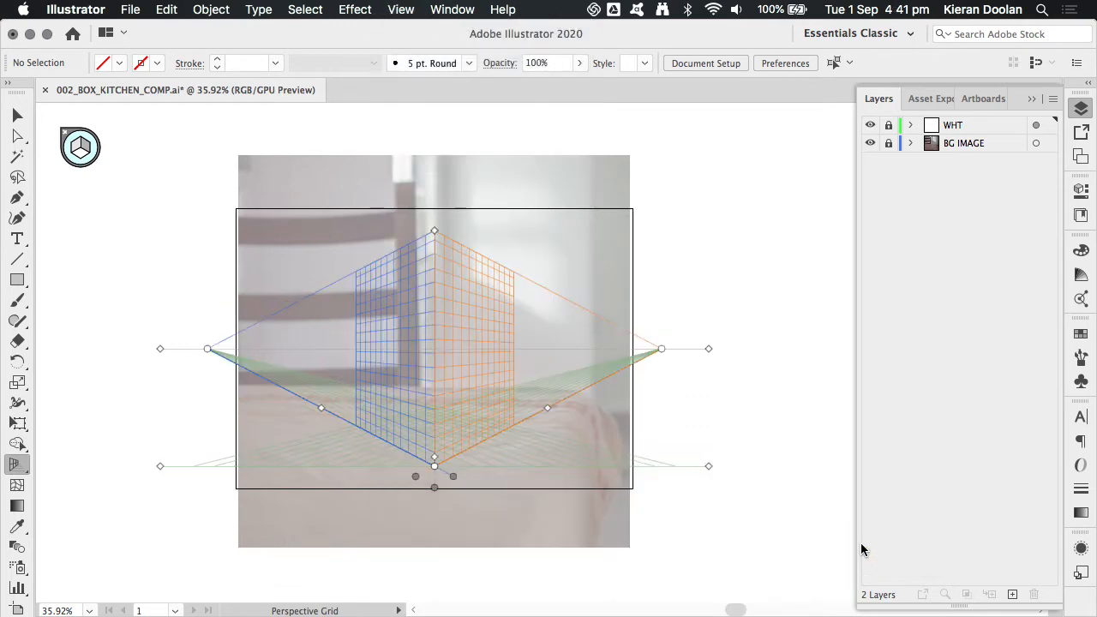
- Lower the top of the perspective grid to just above the horizon line and raise the horizontal plane slightly
left_click_drag(436, 232, 437, 327)
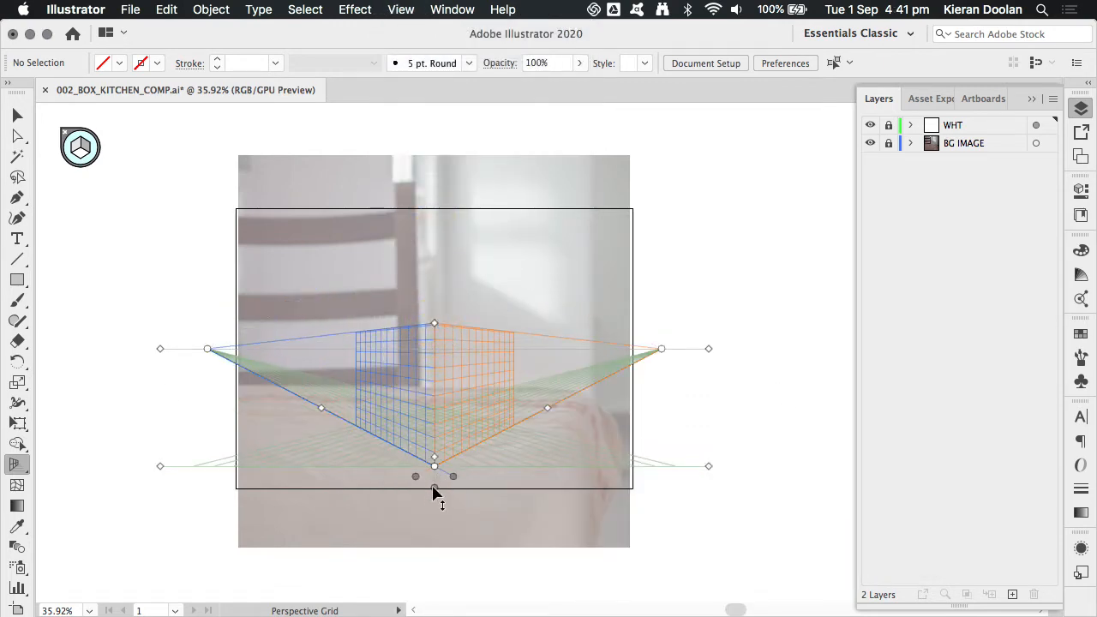
mouse_move(435, 489)
left_mouse_down()
mouse_move(436, 423)
mouse_move(438, 478)
left_mouse_up()
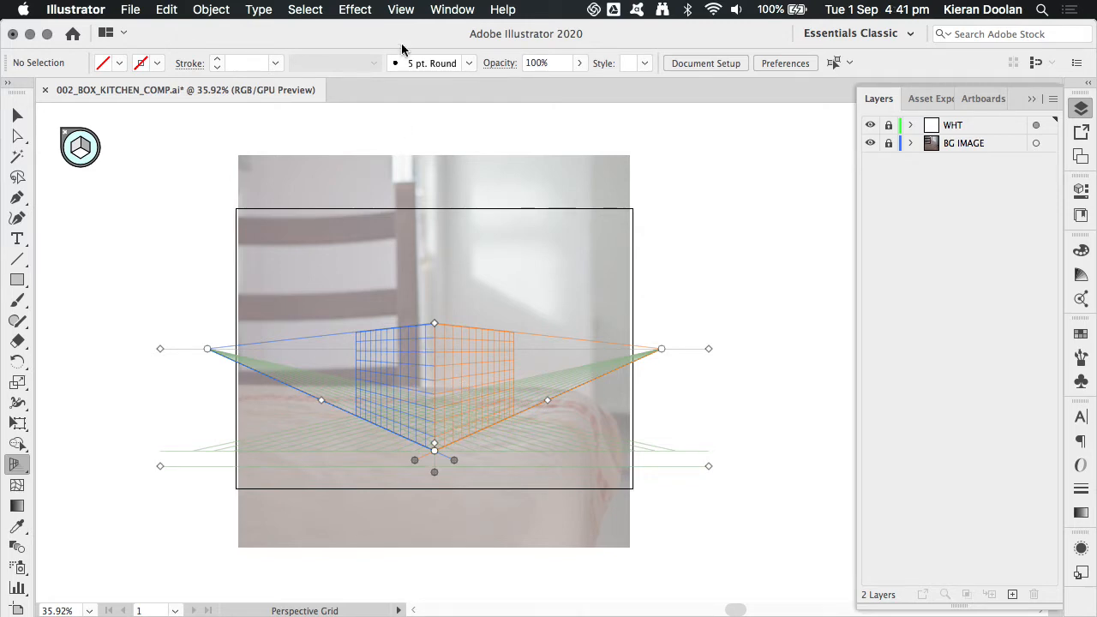
- Lock the perspective grid's station point and shift the linked vanishing points slightly to the left
left_click(400, 12)
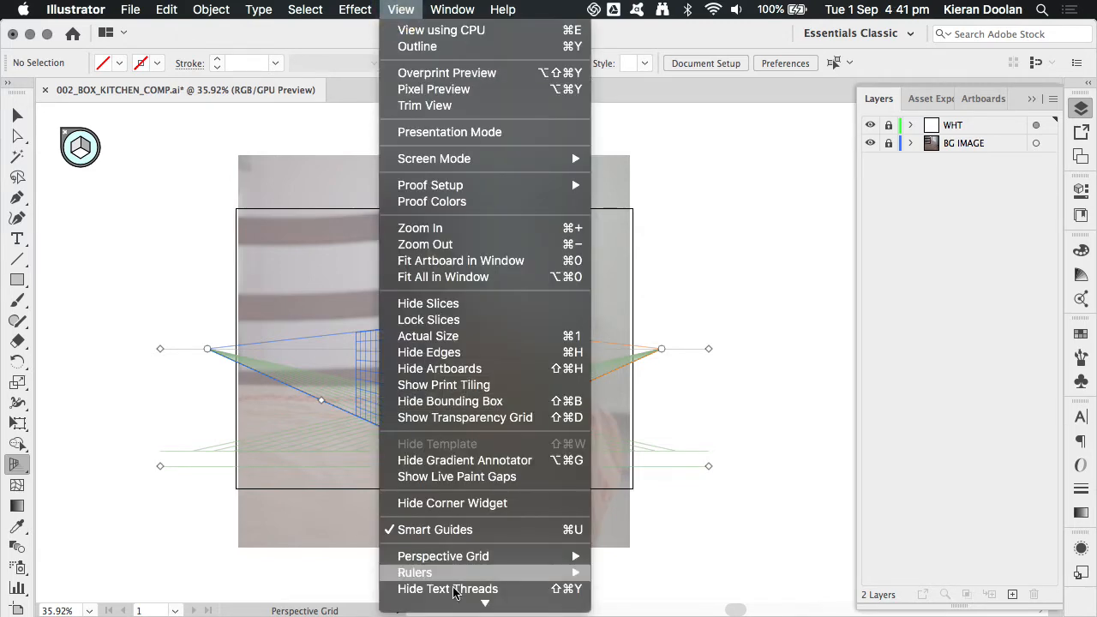
mouse_move(453, 559)
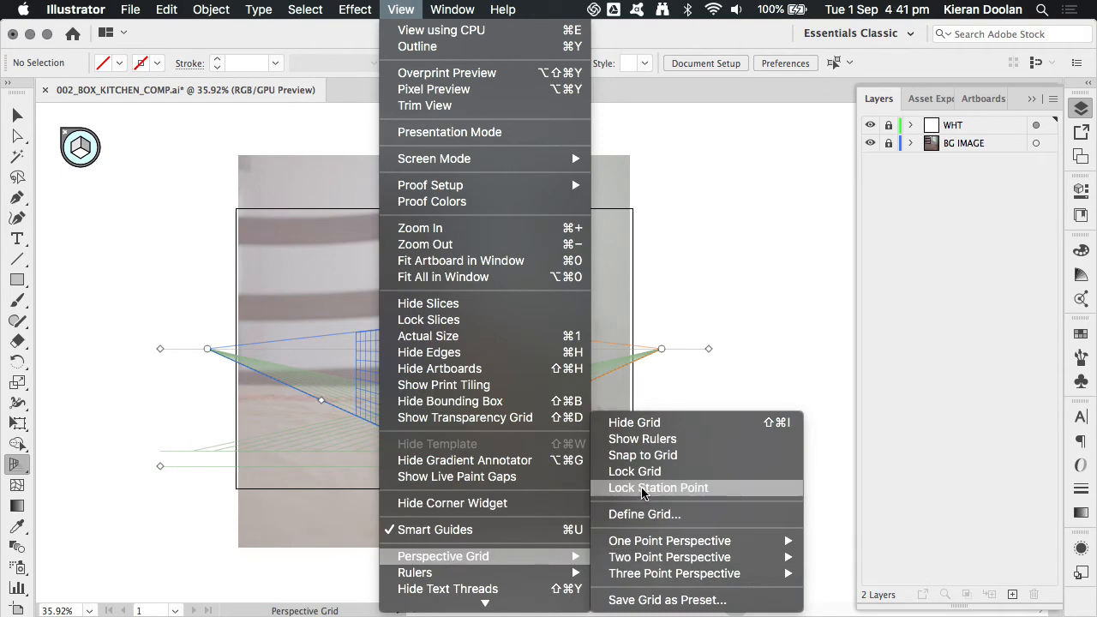
left_click(722, 490)
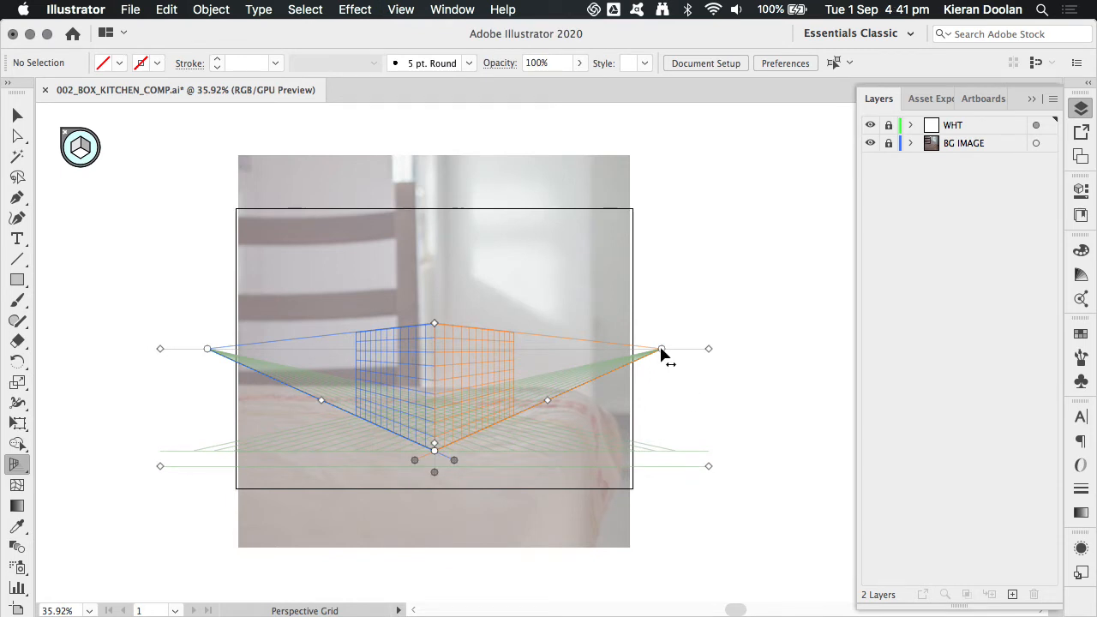
mouse_move(662, 352)
left_mouse_down()
mouse_move(566, 343)
mouse_move(707, 359)
mouse_move(524, 328)
mouse_move(663, 341)
mouse_move(683, 348)
mouse_move(514, 335)
mouse_move(696, 353)
mouse_move(550, 324)
mouse_move(700, 339)
mouse_move(656, 336)
left_mouse_up()
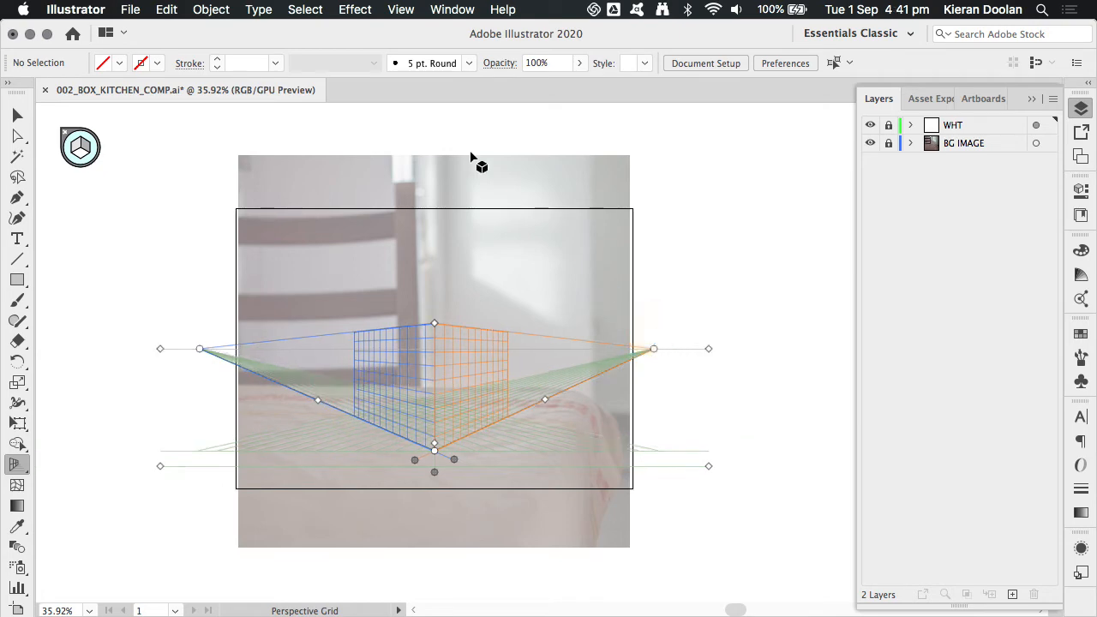
- In the perspective grid definition, load the [2P-Normal View] preset and set the units to Pixels
left_click(400, 9)
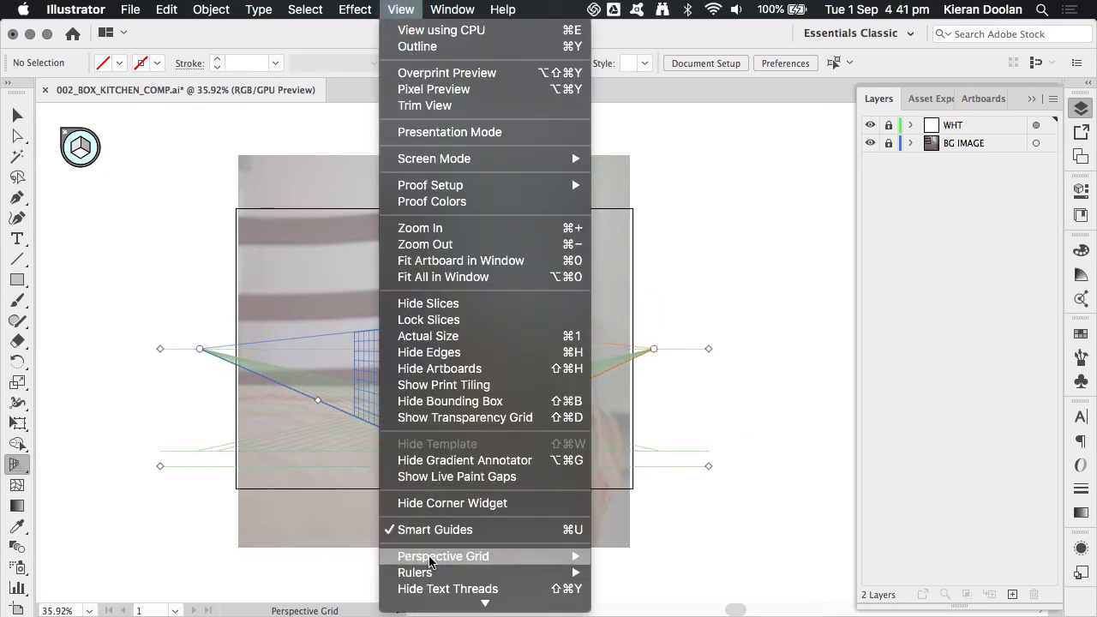
mouse_move(463, 556)
left_click(705, 515)
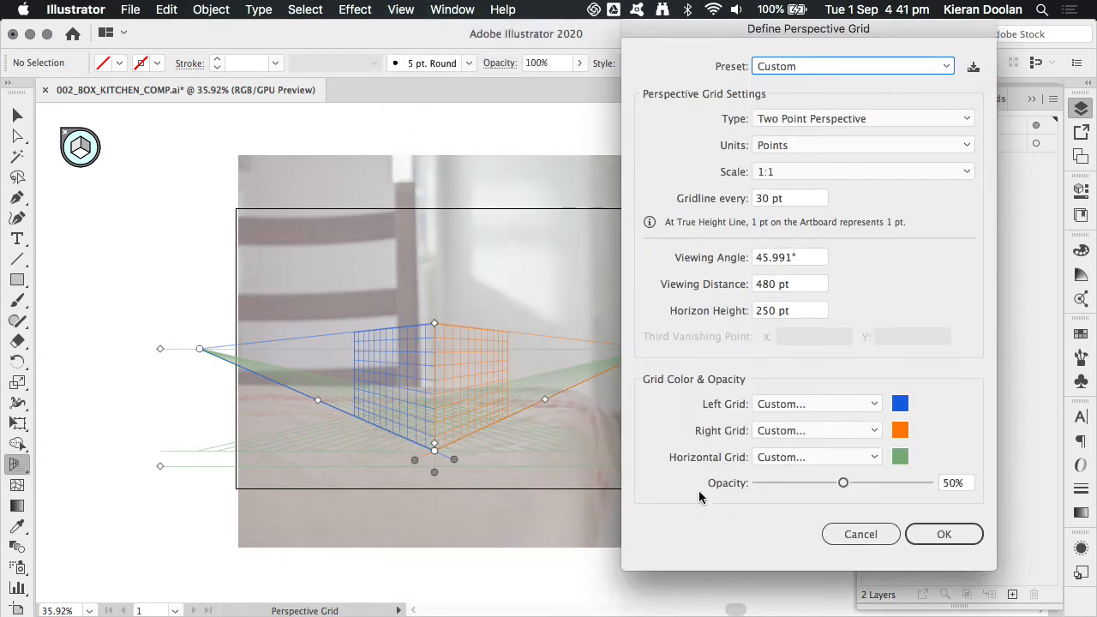
left_click(788, 69)
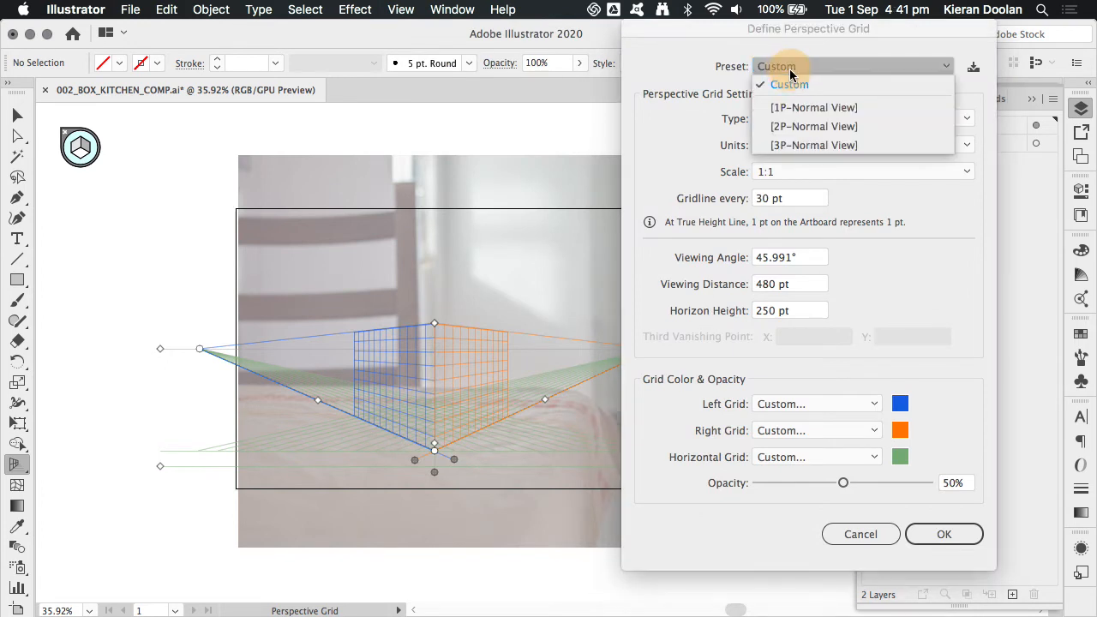
left_click(797, 121)
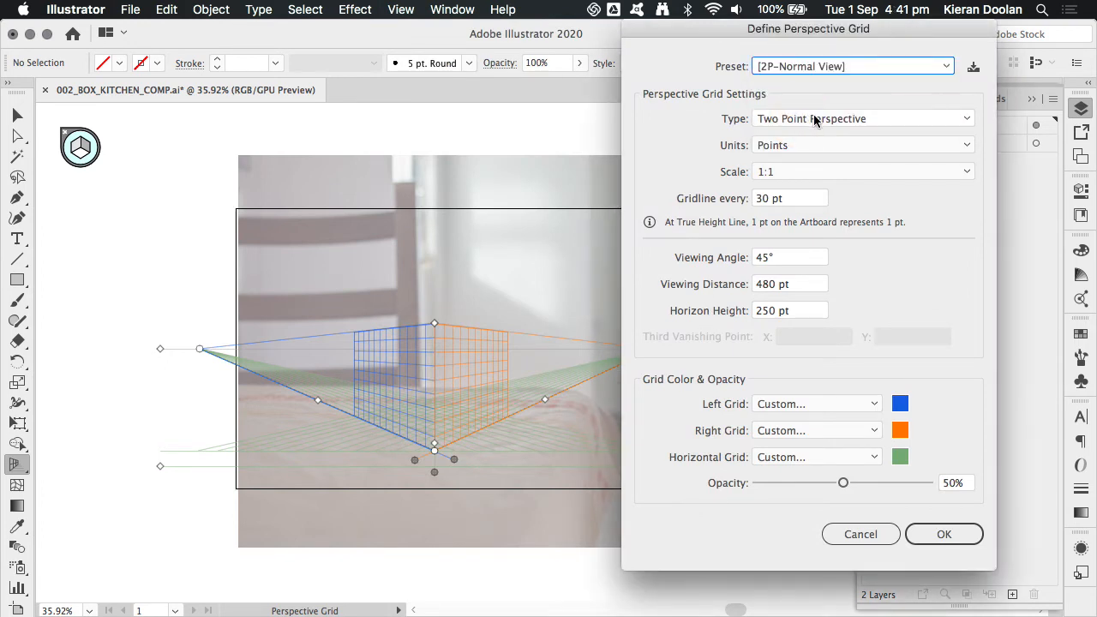
left_click(809, 145)
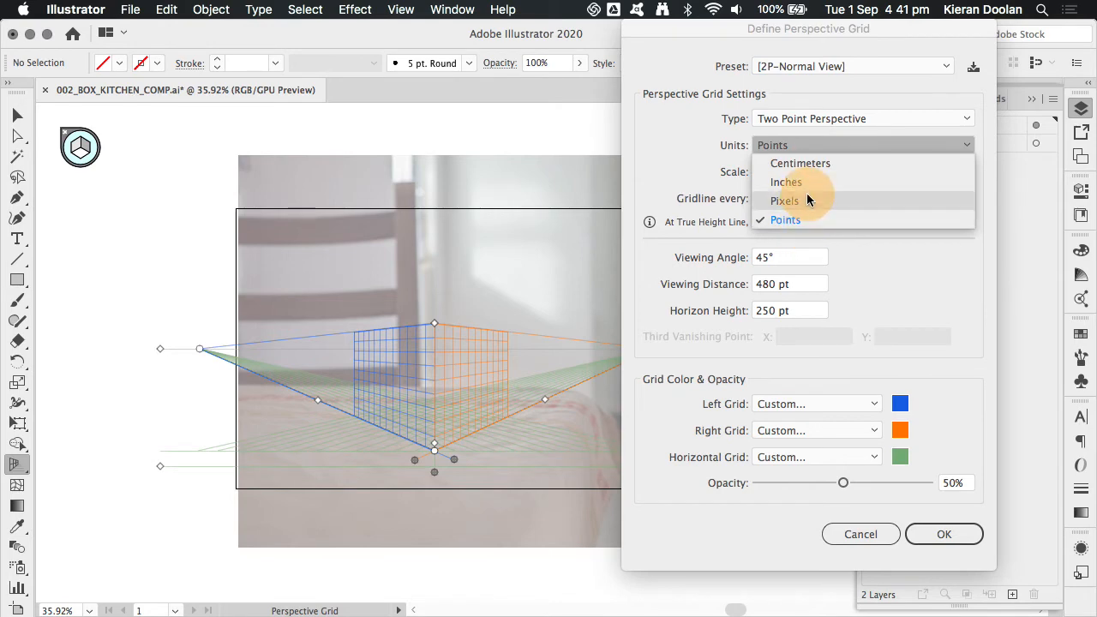
left_click(807, 199)
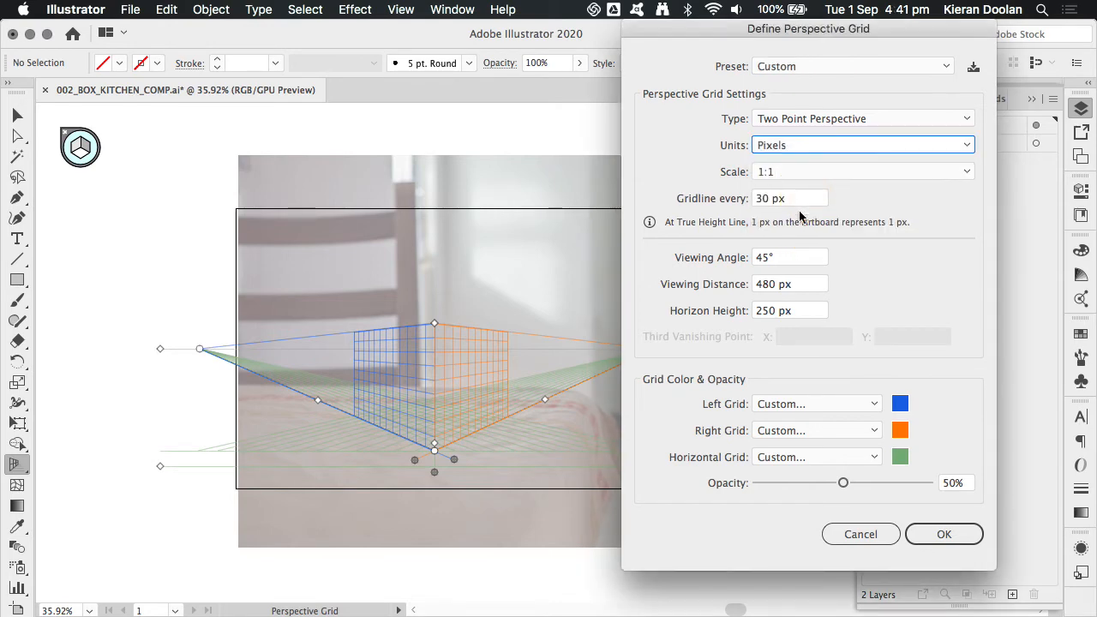
- Set the grid's viewing distance to 1000 px and its opacity to 25%, and apply the definition
double_click(762, 287)
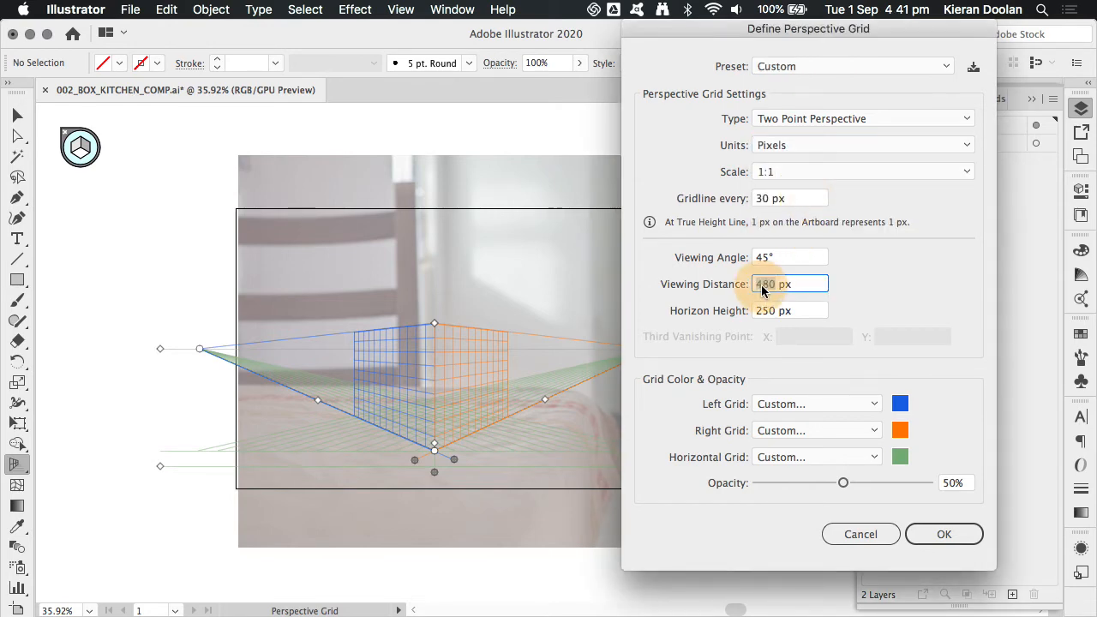
type("100")
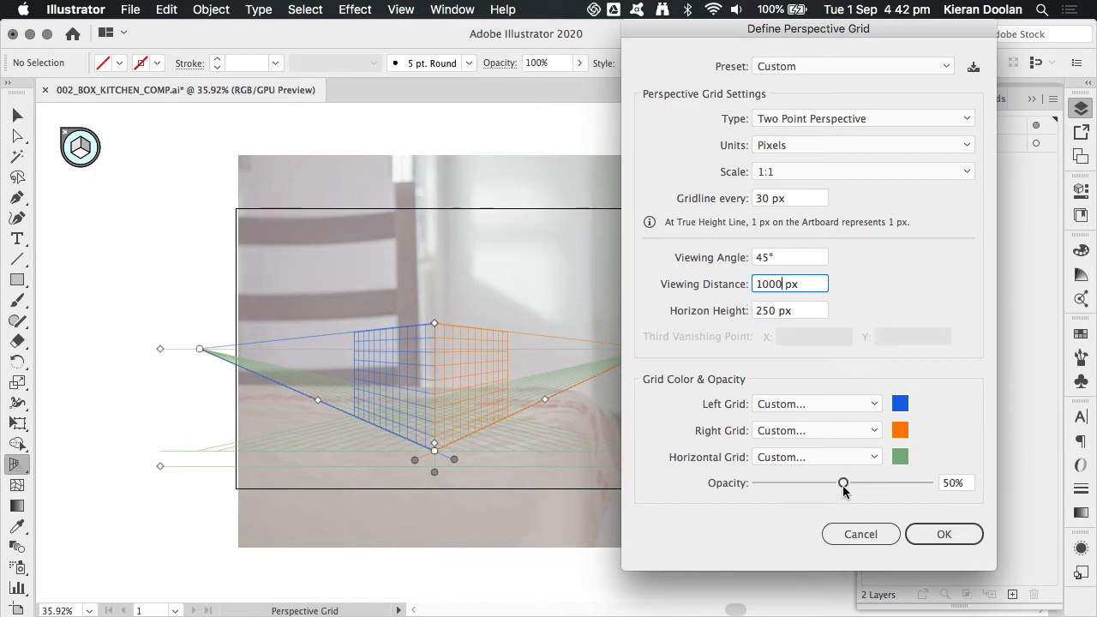
left_click_drag(843, 483, 802, 484)
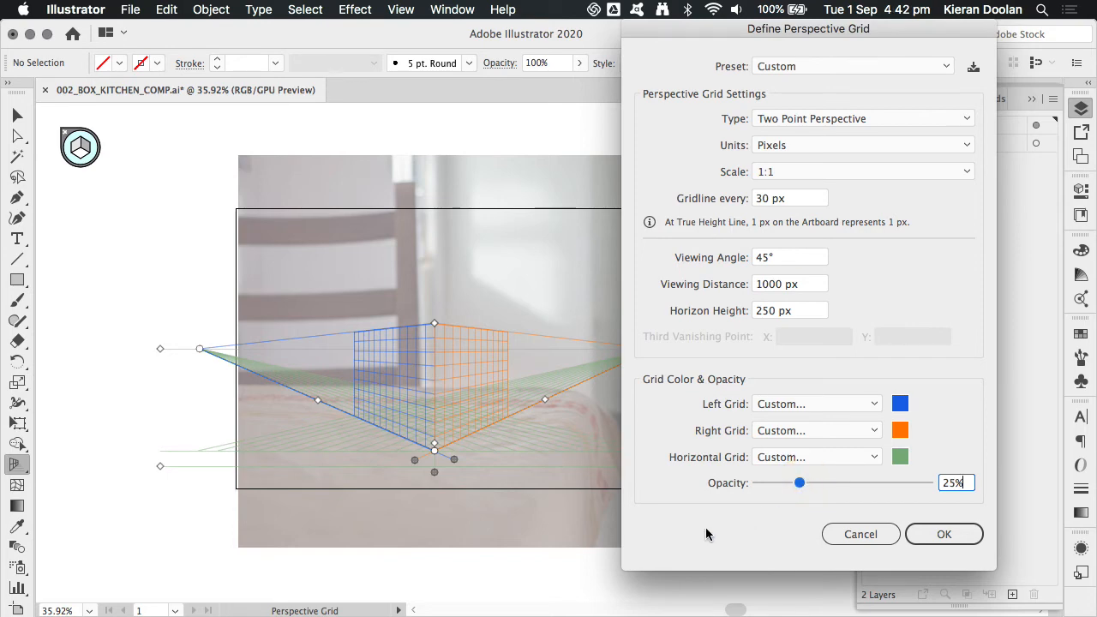
left_click(943, 535)
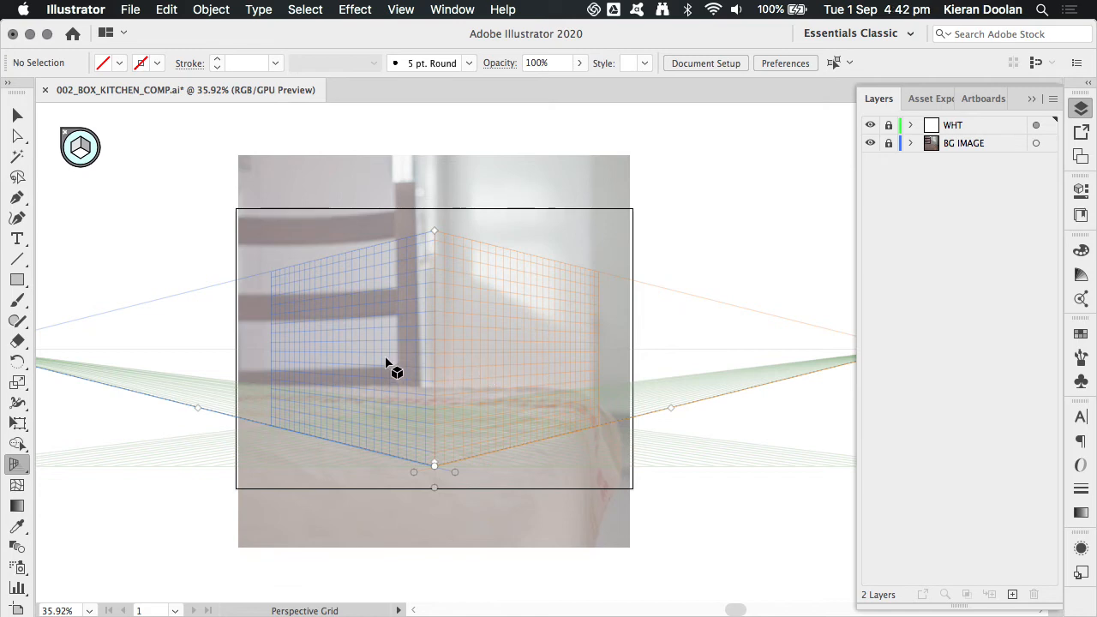
- Raise the horizontal plane closer to the horizon line and reposition the whole grid slightly right and down over the table
scroll(473, 376, "down", 5)
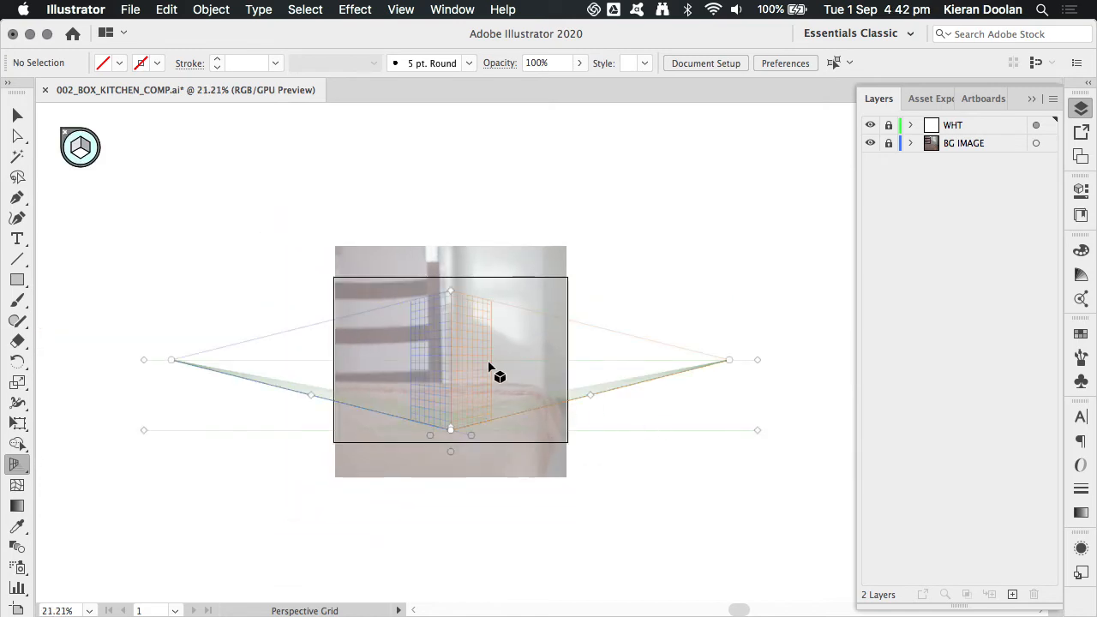
scroll(454, 354, "up", 5)
scroll(455, 355, "down", 5)
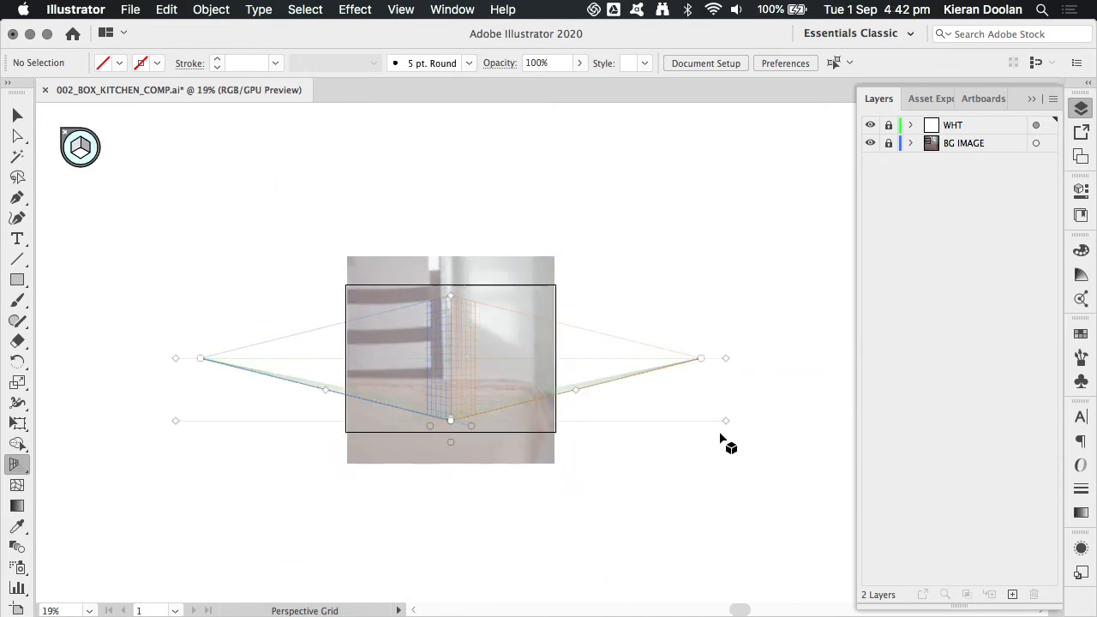
left_click_drag(725, 421, 751, 421)
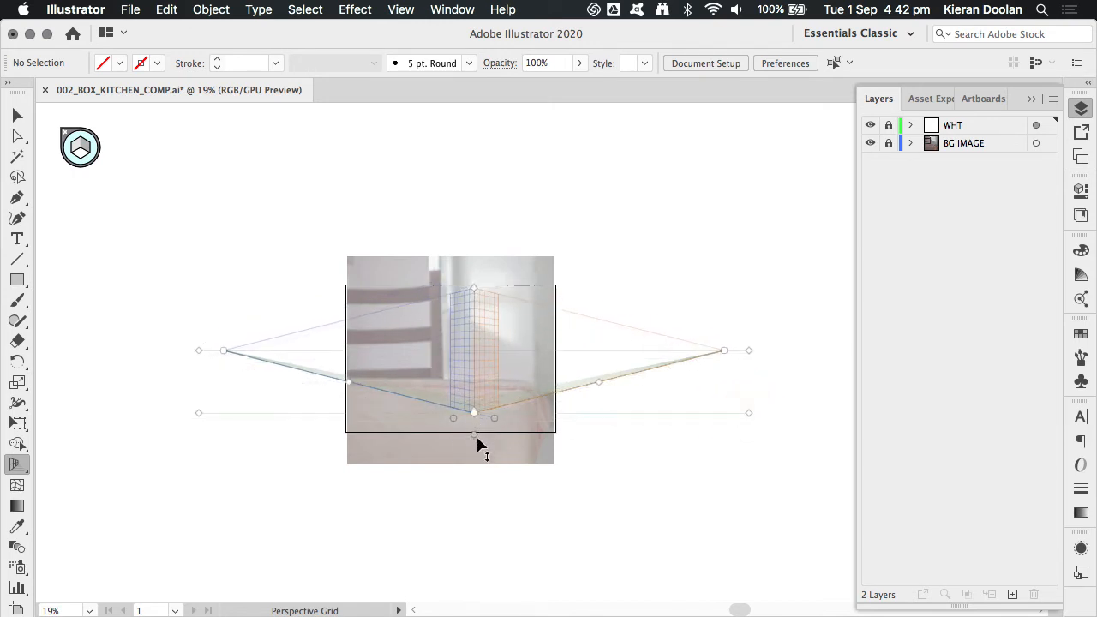
left_click_drag(474, 433, 477, 396)
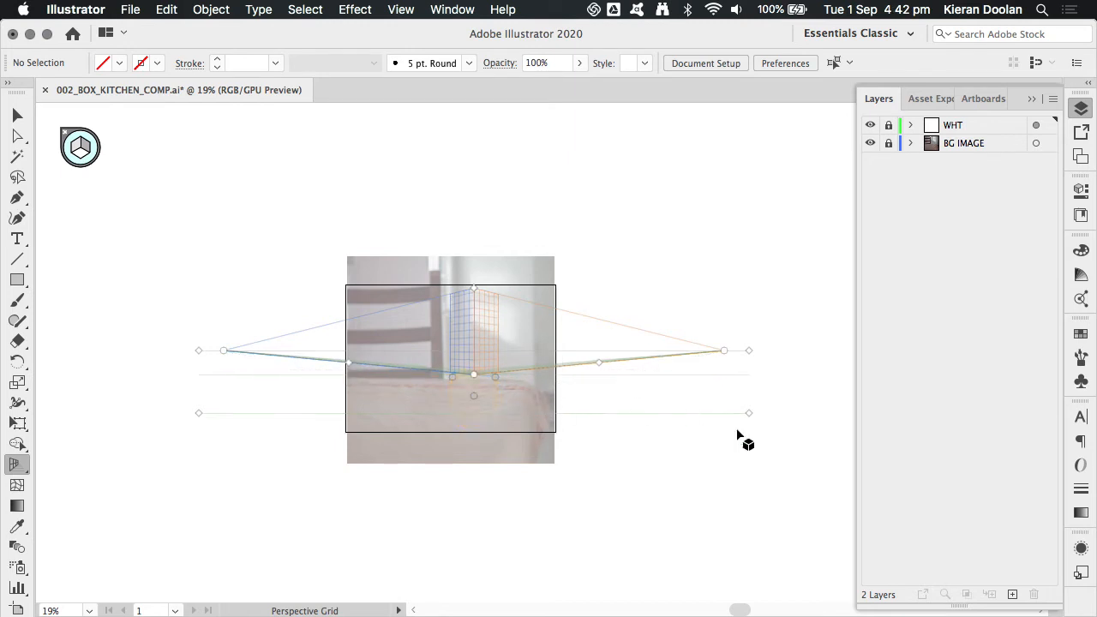
left_click_drag(751, 421, 752, 459)
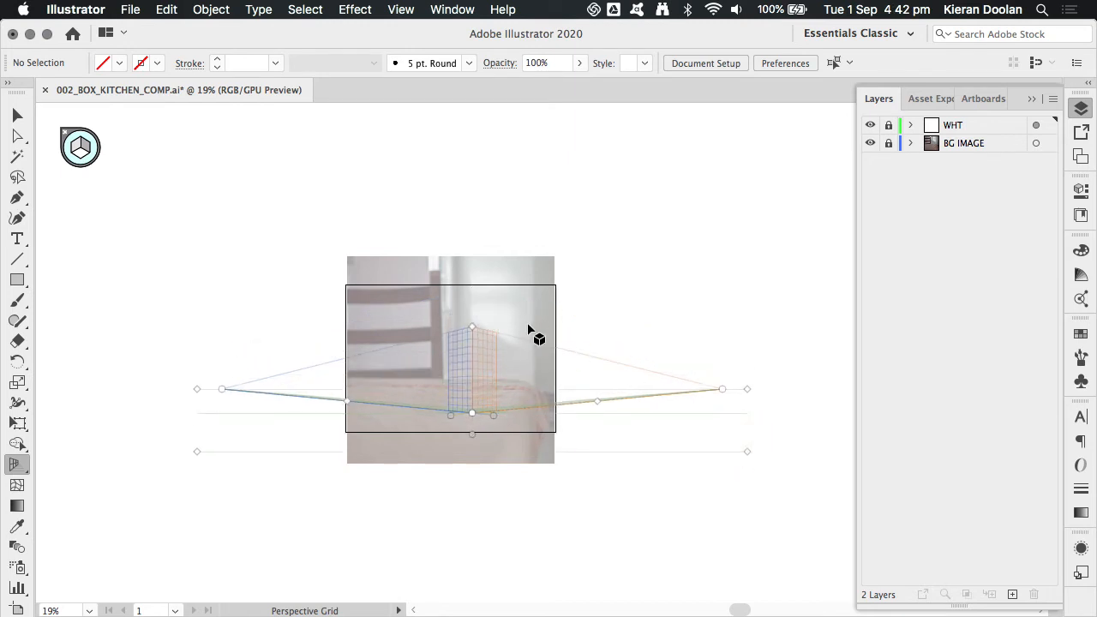
- Lower the top of the grid to just above the horizon line and shorten the right plane's extent to within the photo
left_click_drag(477, 332, 476, 378)
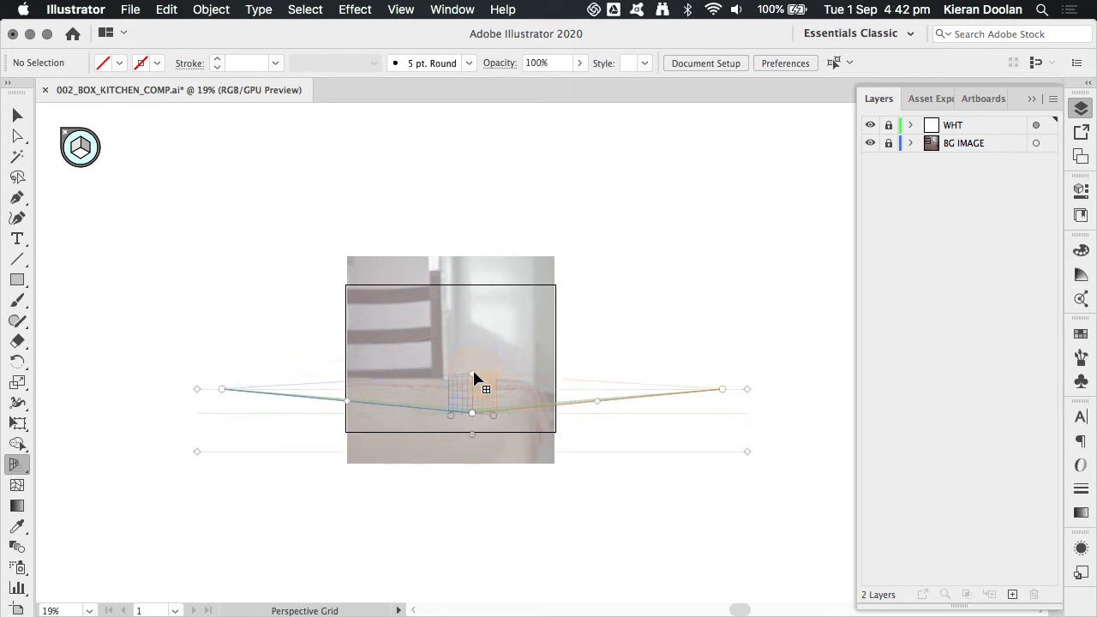
scroll(478, 396, "up", 5)
scroll(479, 396, "down", 2)
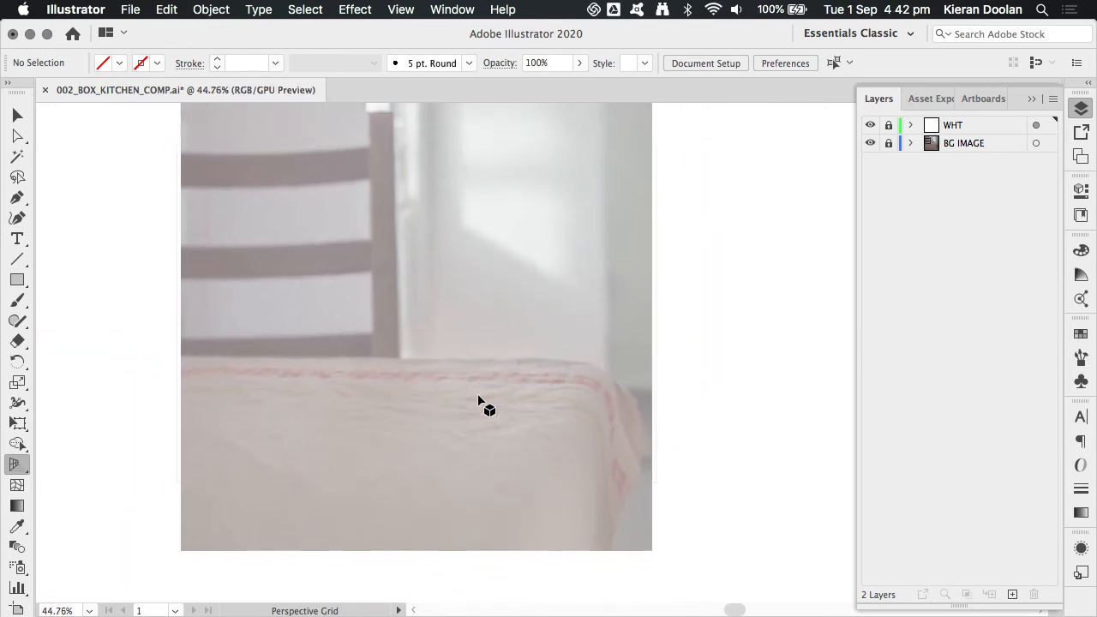
scroll(478, 394, "down", 1)
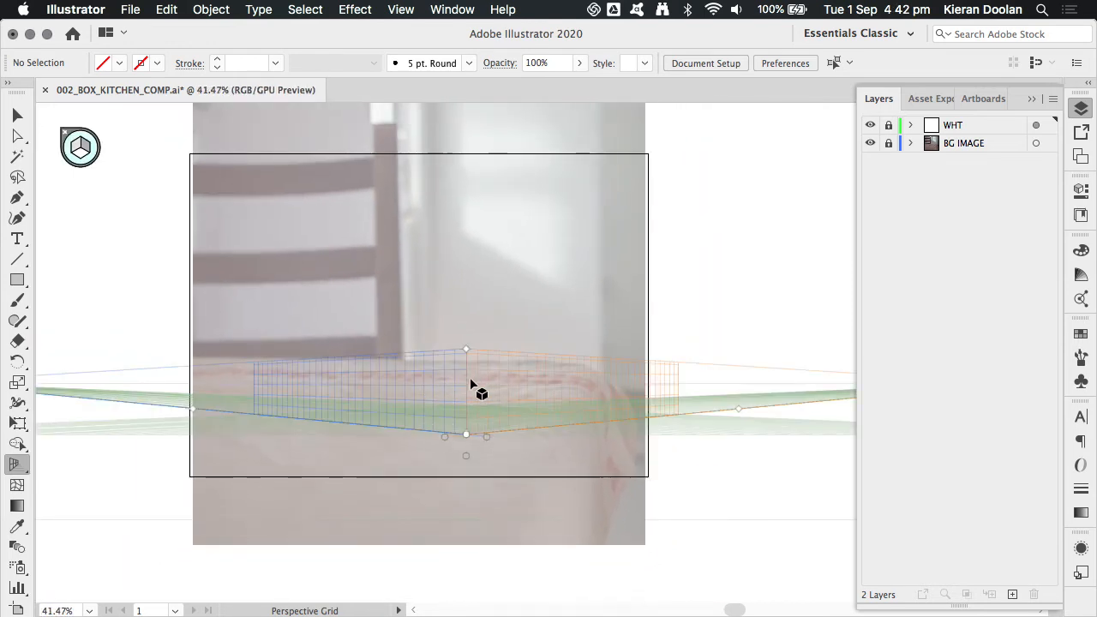
left_click_drag(739, 410, 553, 429)
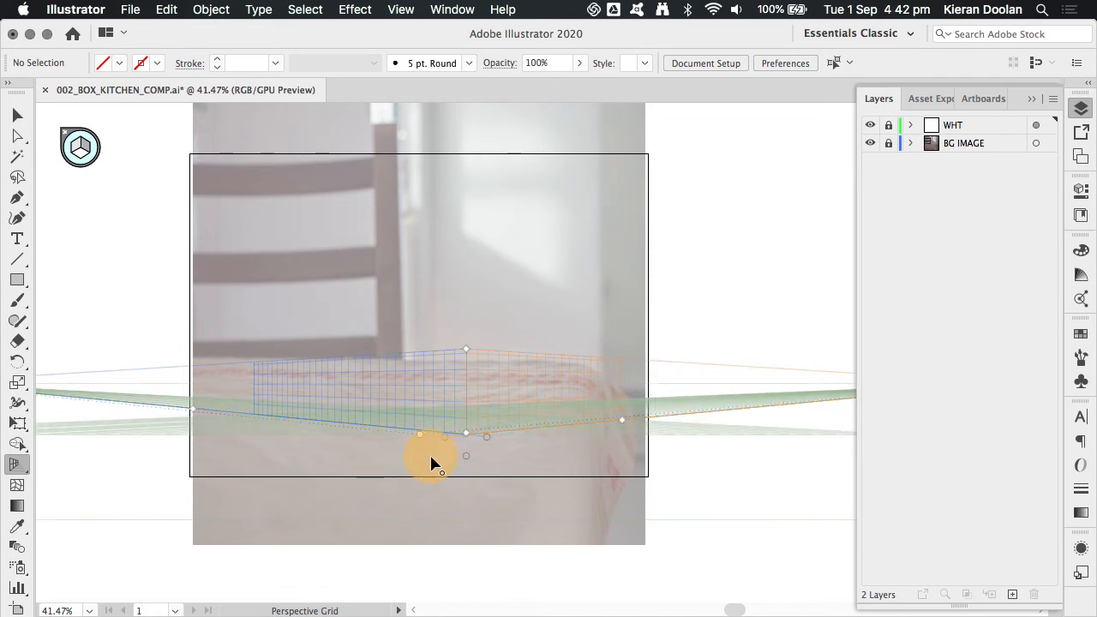
- Move the grid's origin point up onto the horizon line and enlarge the grid cells
left_click_drag(470, 329, 460, 306)
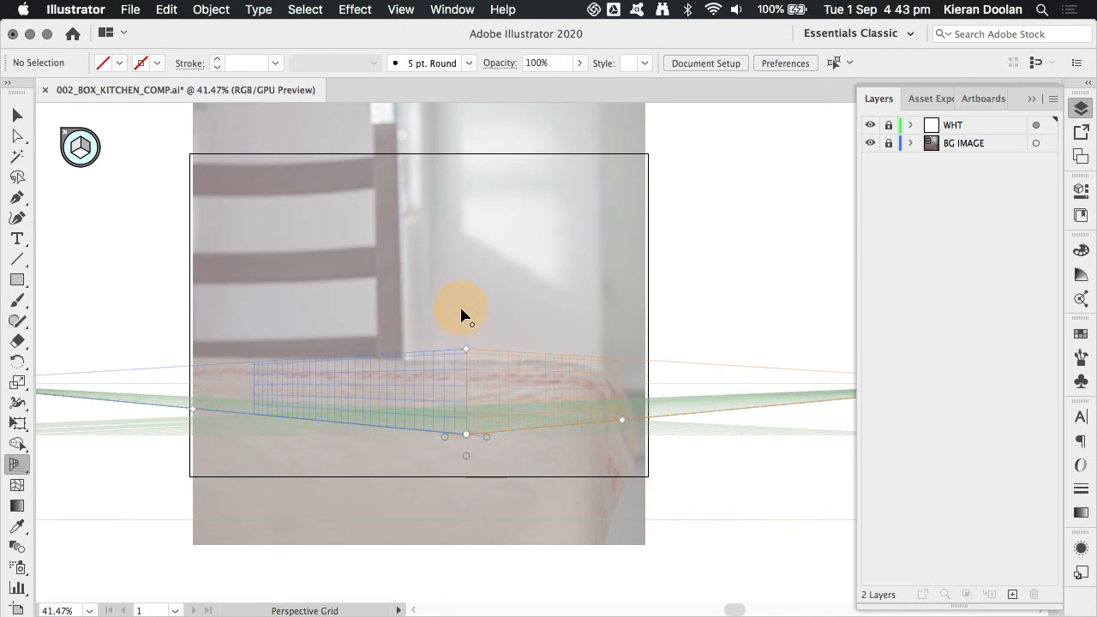
left_click_drag(466, 434, 463, 391)
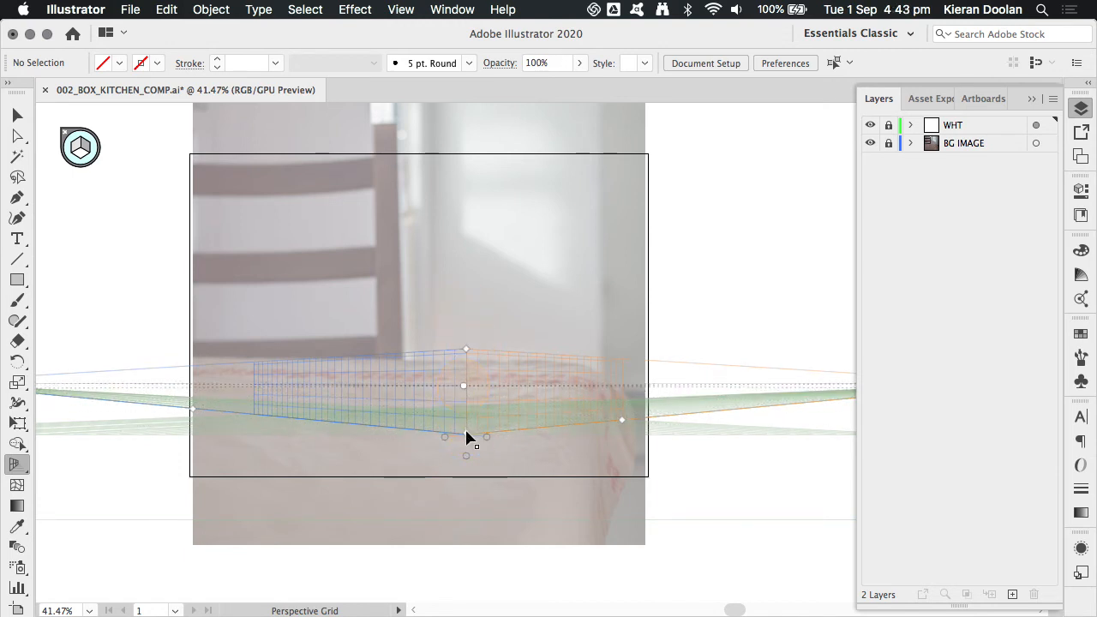
left_click_drag(466, 435, 466, 435)
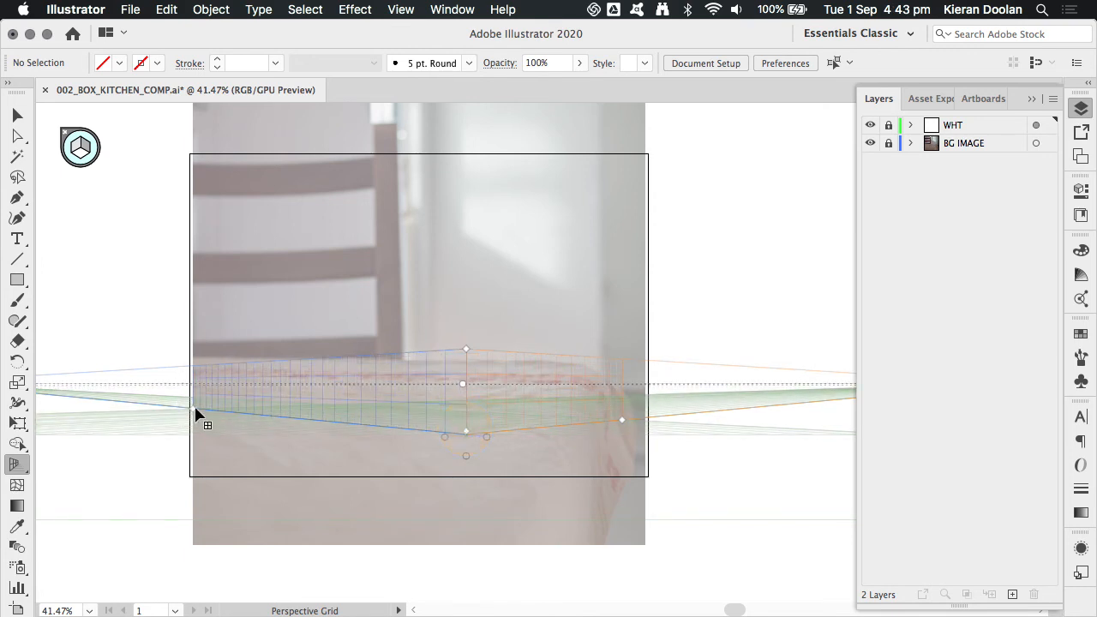
- Shorten the extents of the left and right planes so the grid forms a small box on the tabletop
left_click_drag(194, 415, 339, 436)
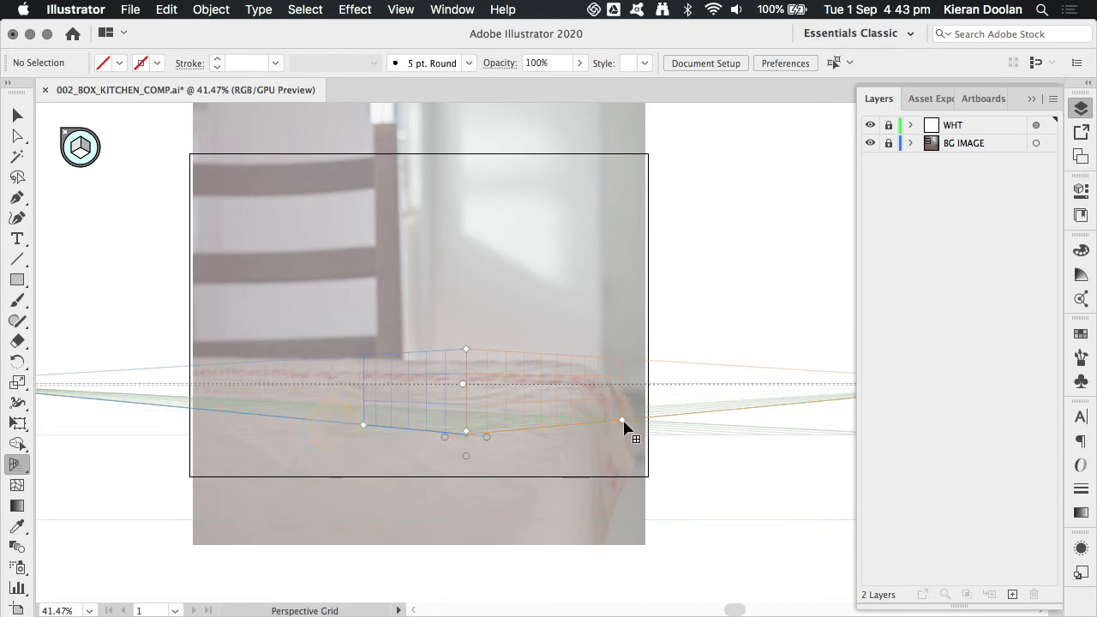
left_click_drag(622, 419, 570, 433)
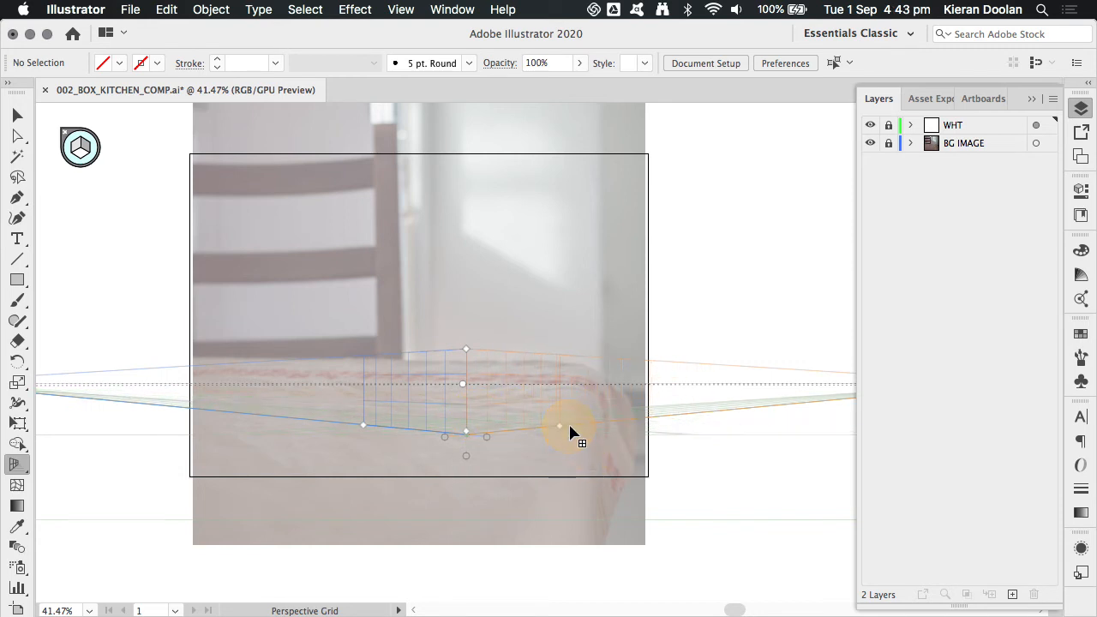
- Shift the linked vanishing points left, bringing the right one to just beyond the photo's right edge
scroll(595, 462, "down", 3)
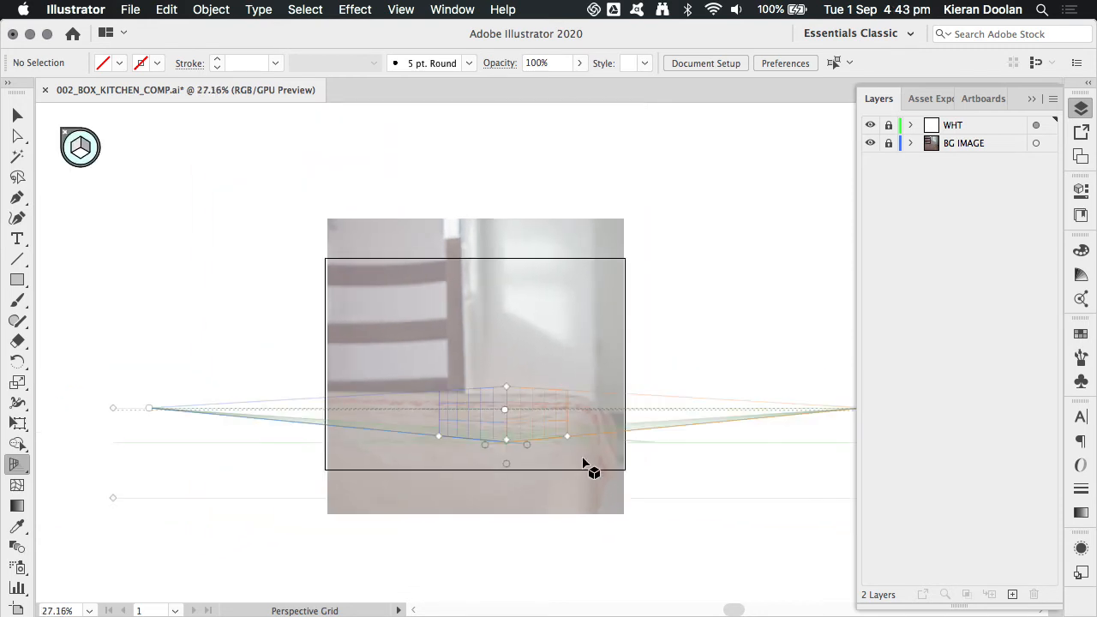
left_click_drag(589, 455, 488, 455)
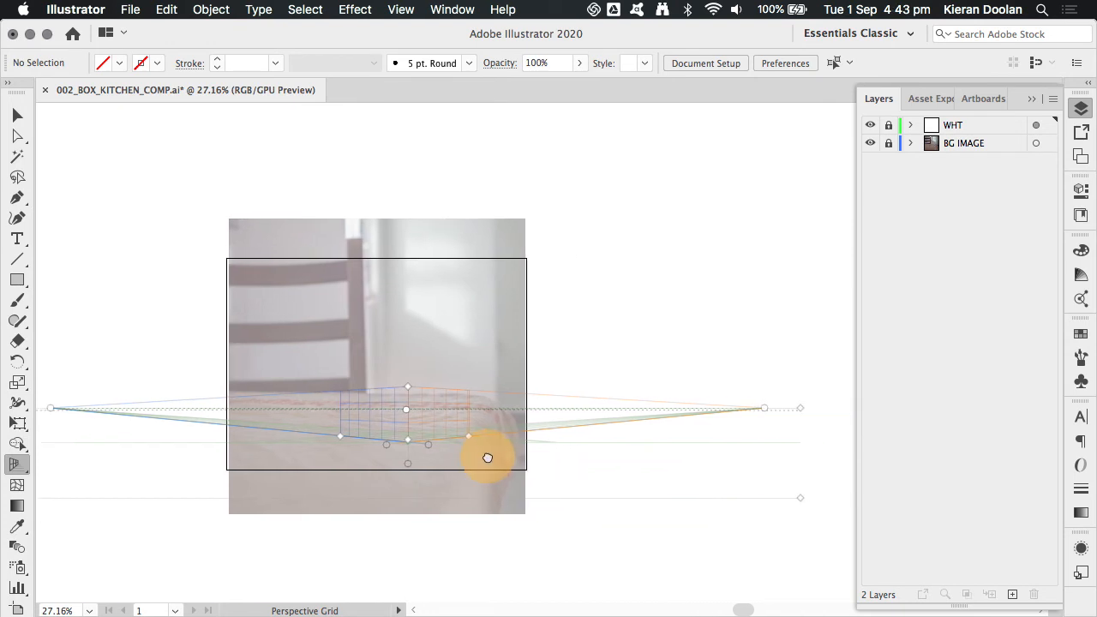
left_click_drag(764, 408, 546, 382)
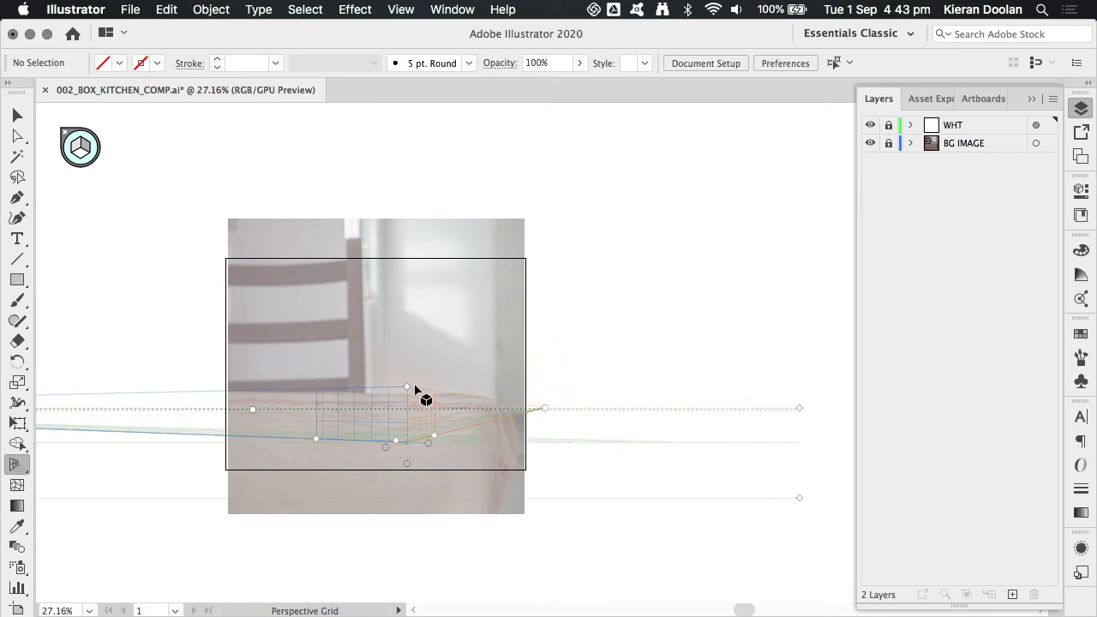
- Raise the top of the grid above the table's back edge and fine-tune the left plane's extent
left_click_drag(407, 385, 408, 362)
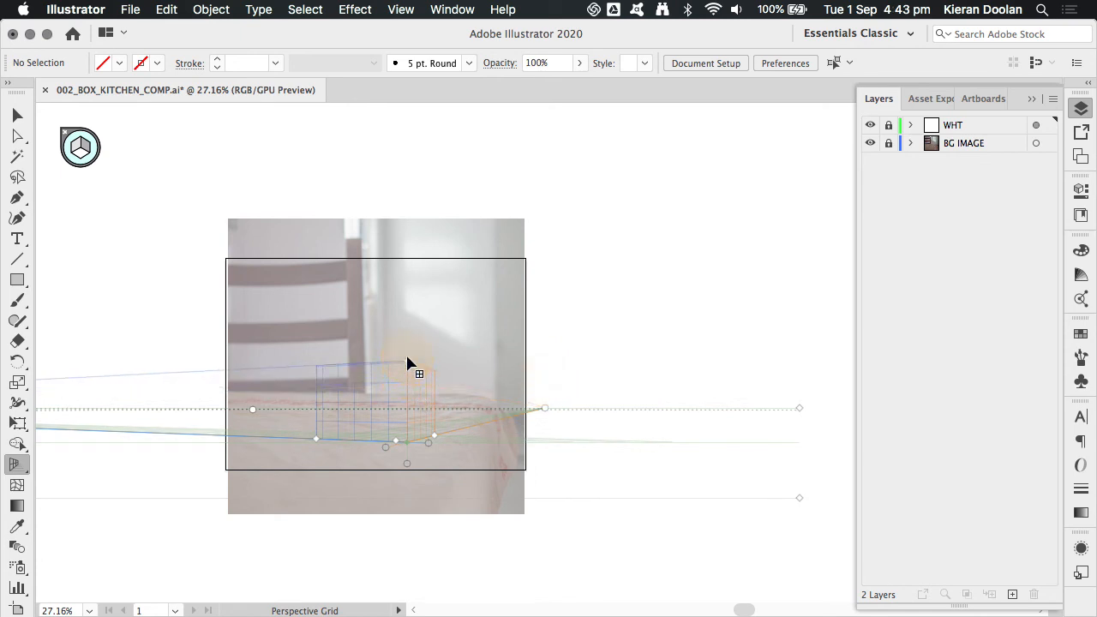
mouse_move(411, 465)
left_mouse_down()
mouse_move(408, 495)
mouse_move(408, 467)
left_mouse_up()
left_click_drag(318, 441, 365, 444)
mouse_move(409, 360)
left_mouse_down()
mouse_move(411, 331)
mouse_move(405, 371)
mouse_move(407, 355)
left_mouse_up()
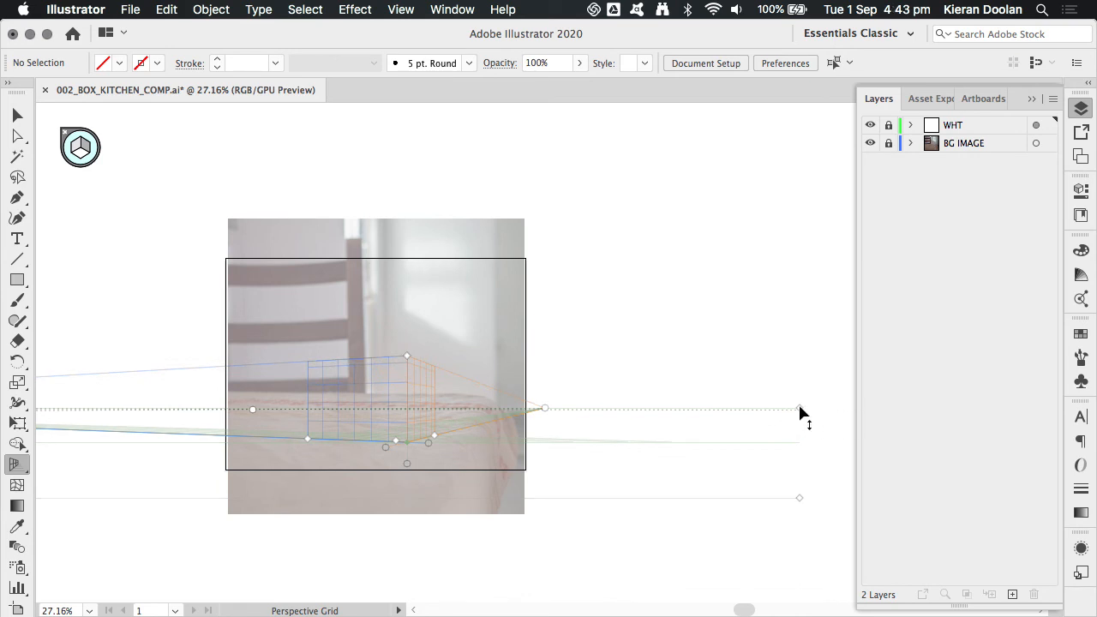
- Raise the horizon line above the table's back edge and trim the left plane's extent slightly
left_click_drag(799, 414, 799, 378)
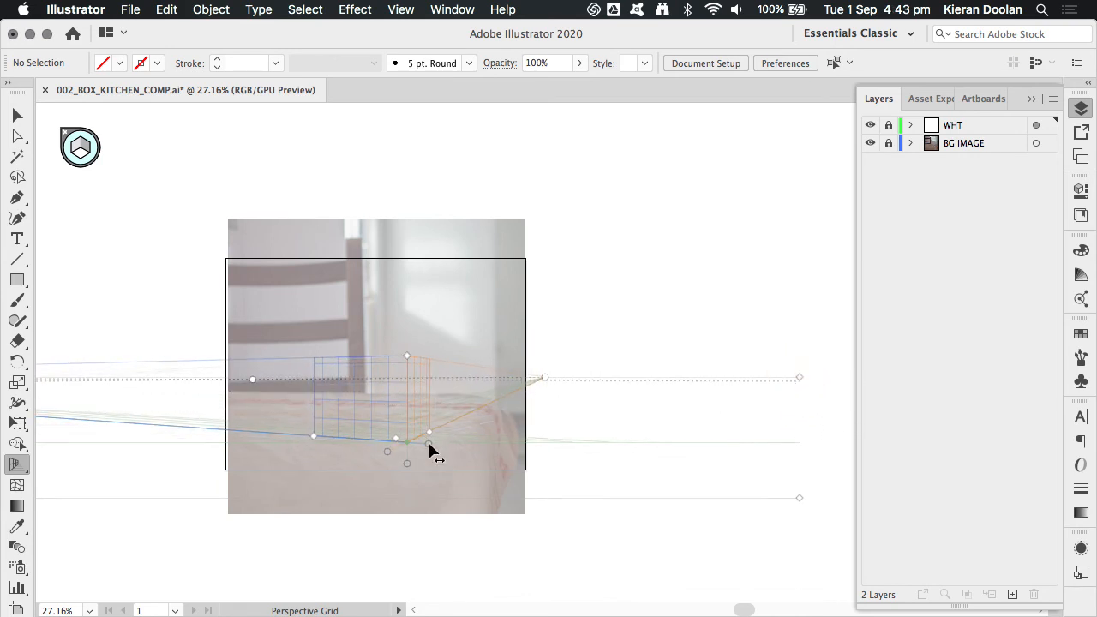
left_click_drag(314, 442, 326, 443)
scroll(324, 415, "up", 5)
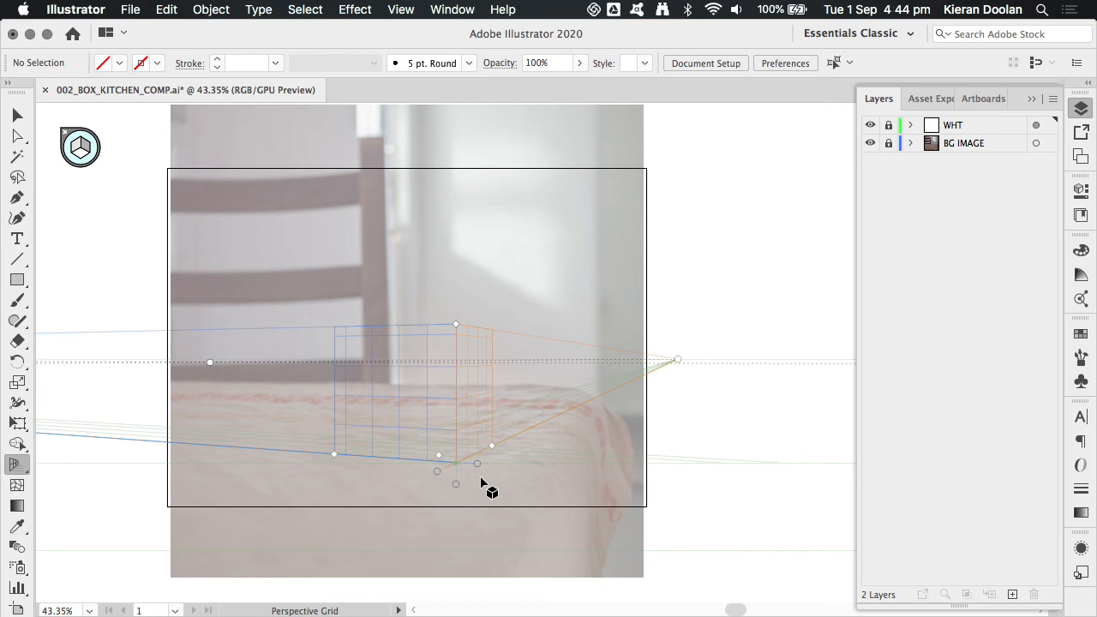
left_click(402, 10)
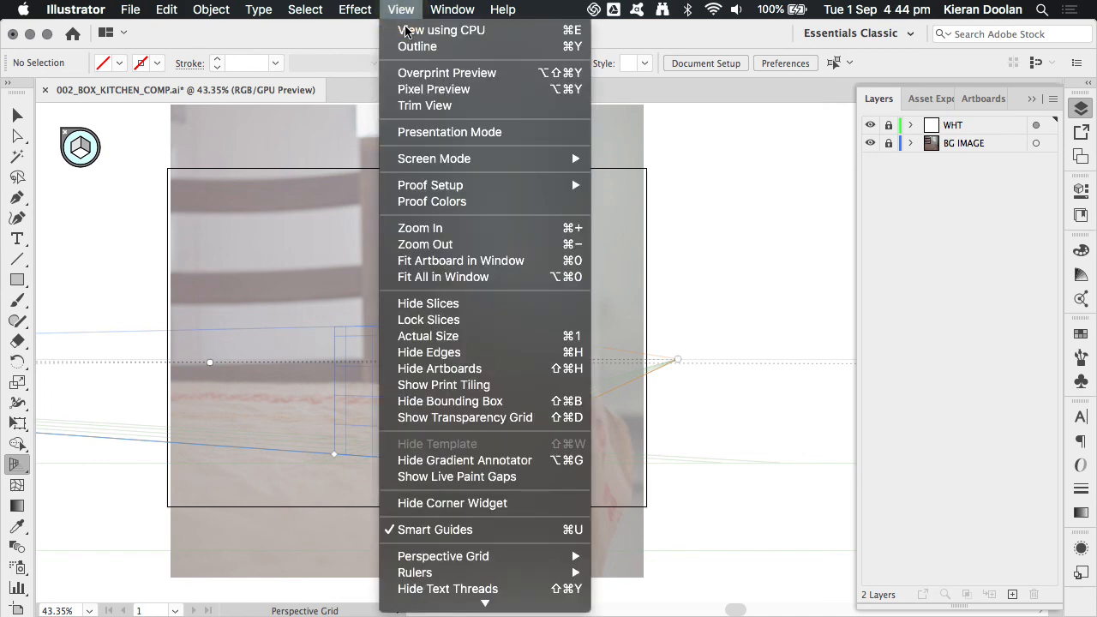
mouse_move(503, 561)
mouse_move(645, 553)
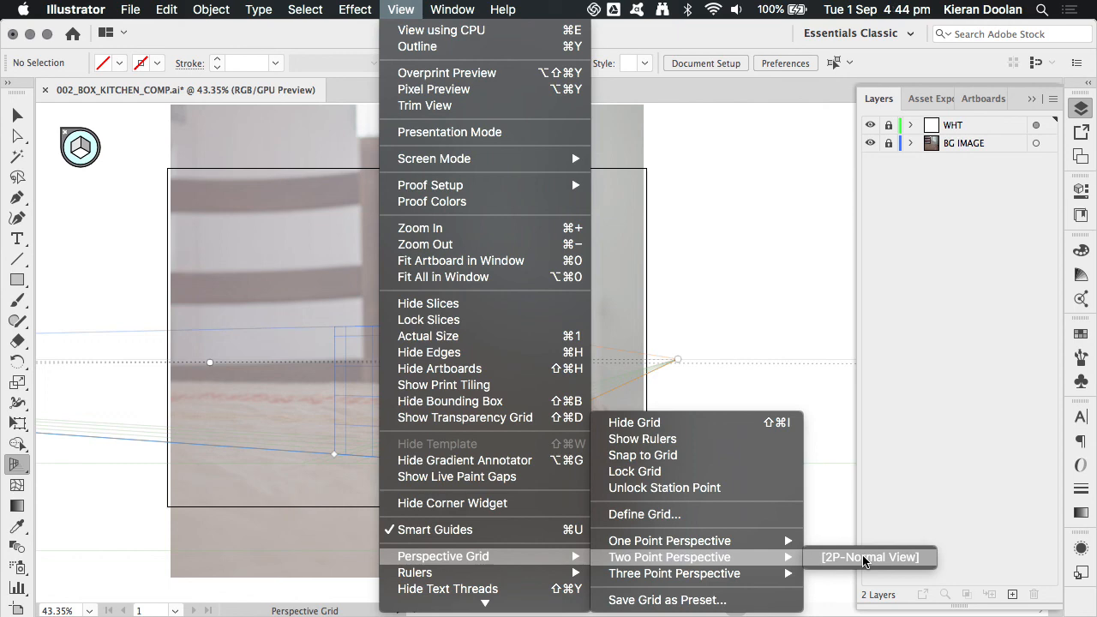
left_click(697, 490)
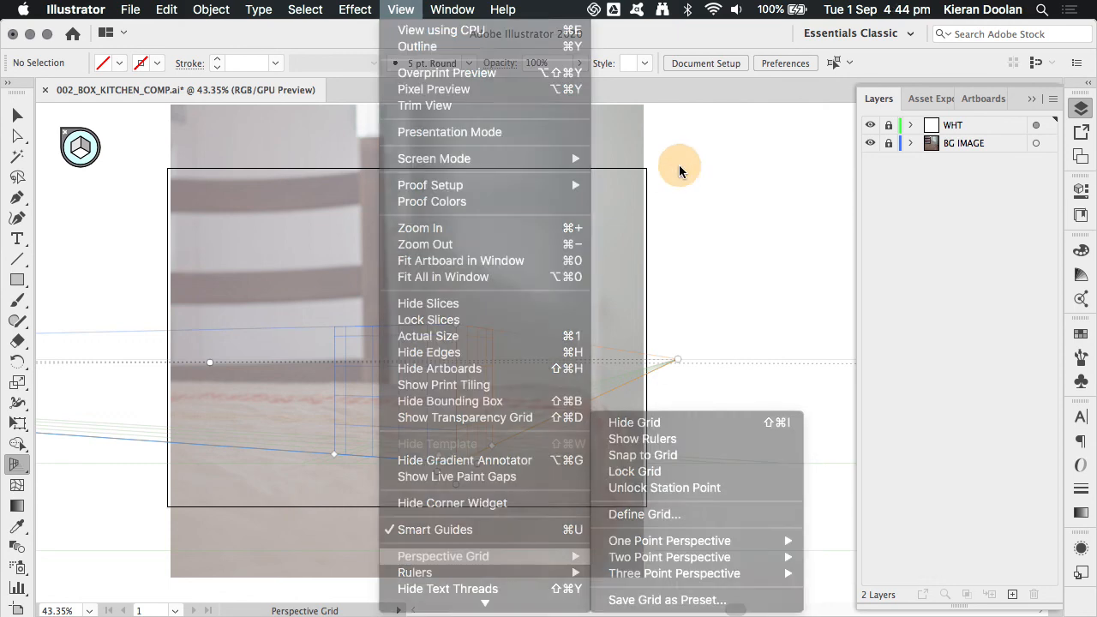